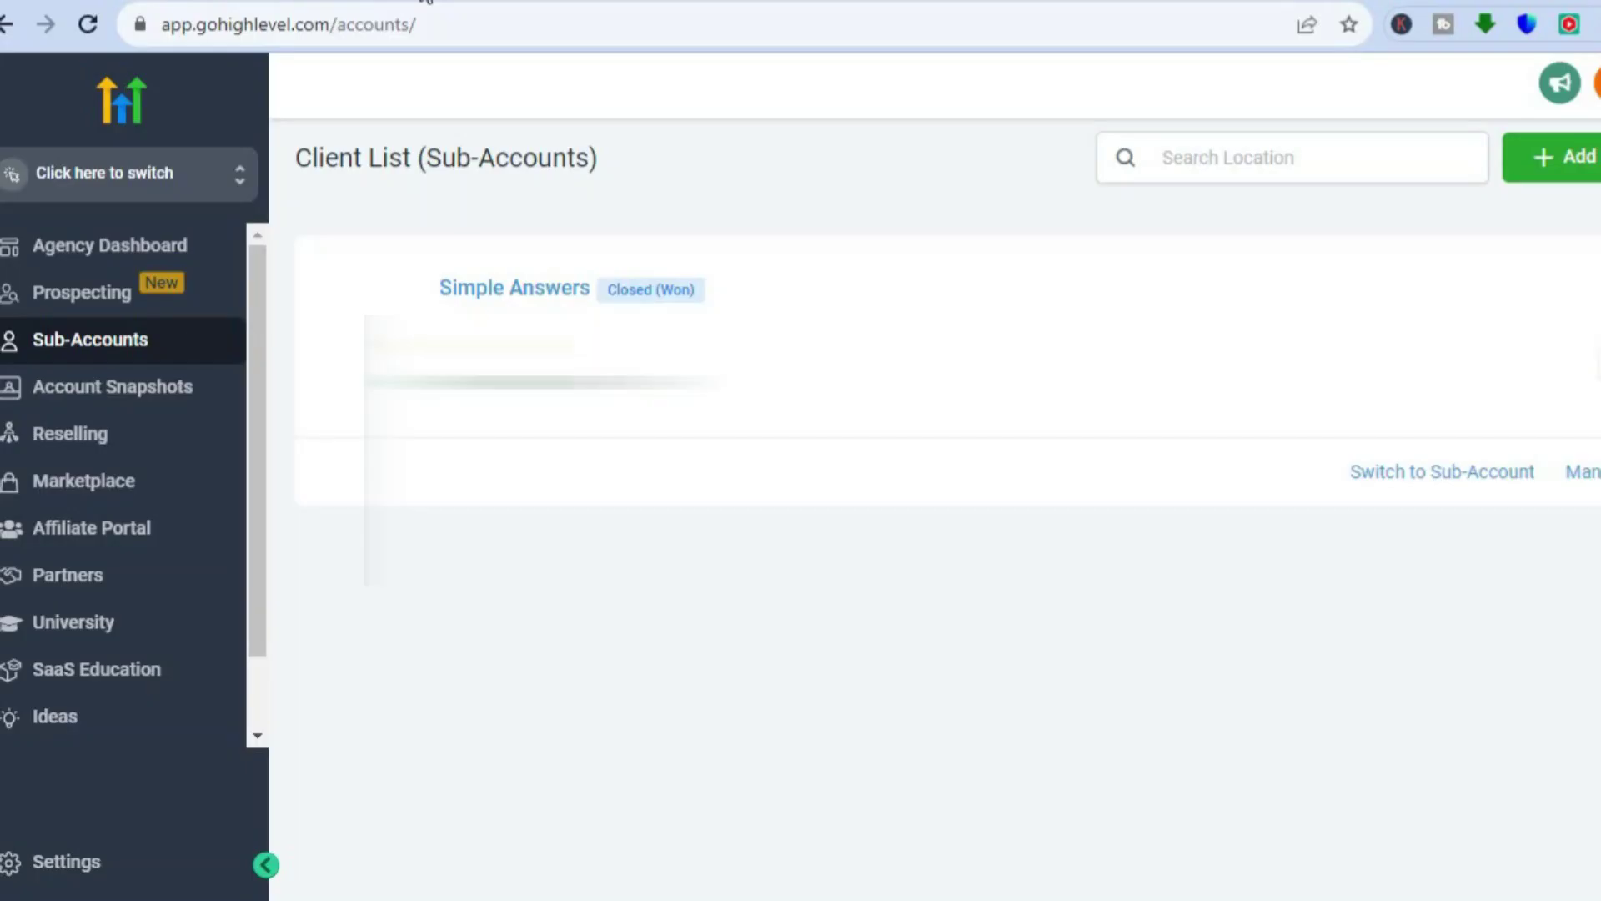
- Switch into the Simple Answers sub-account and go to its Sites funnels area
left_click(138, 177)
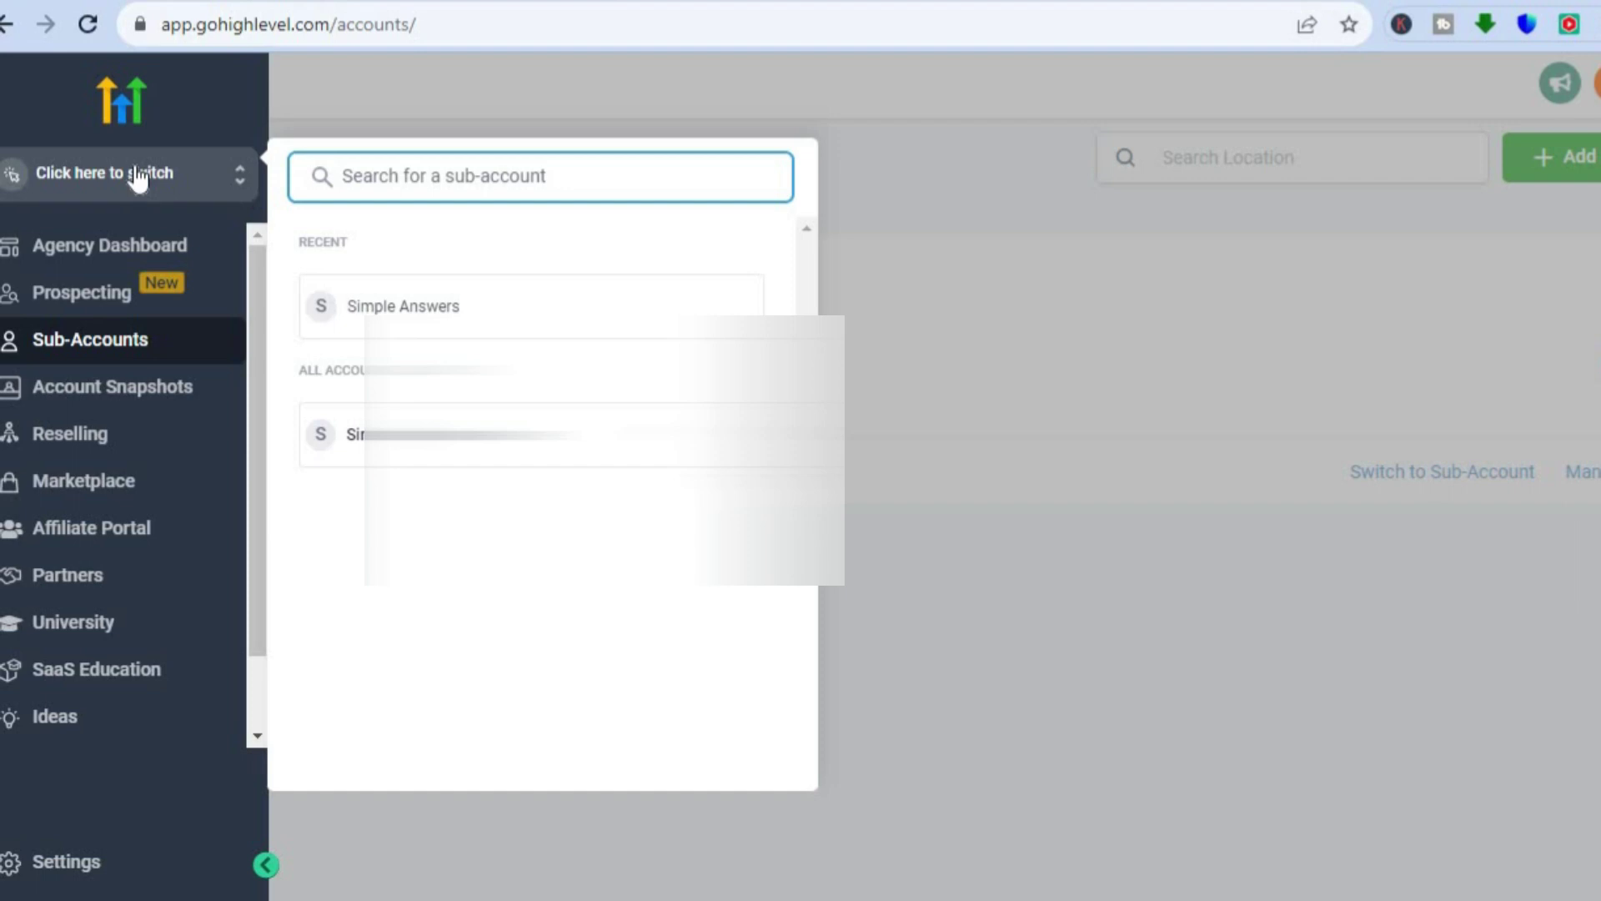
left_click(402, 305)
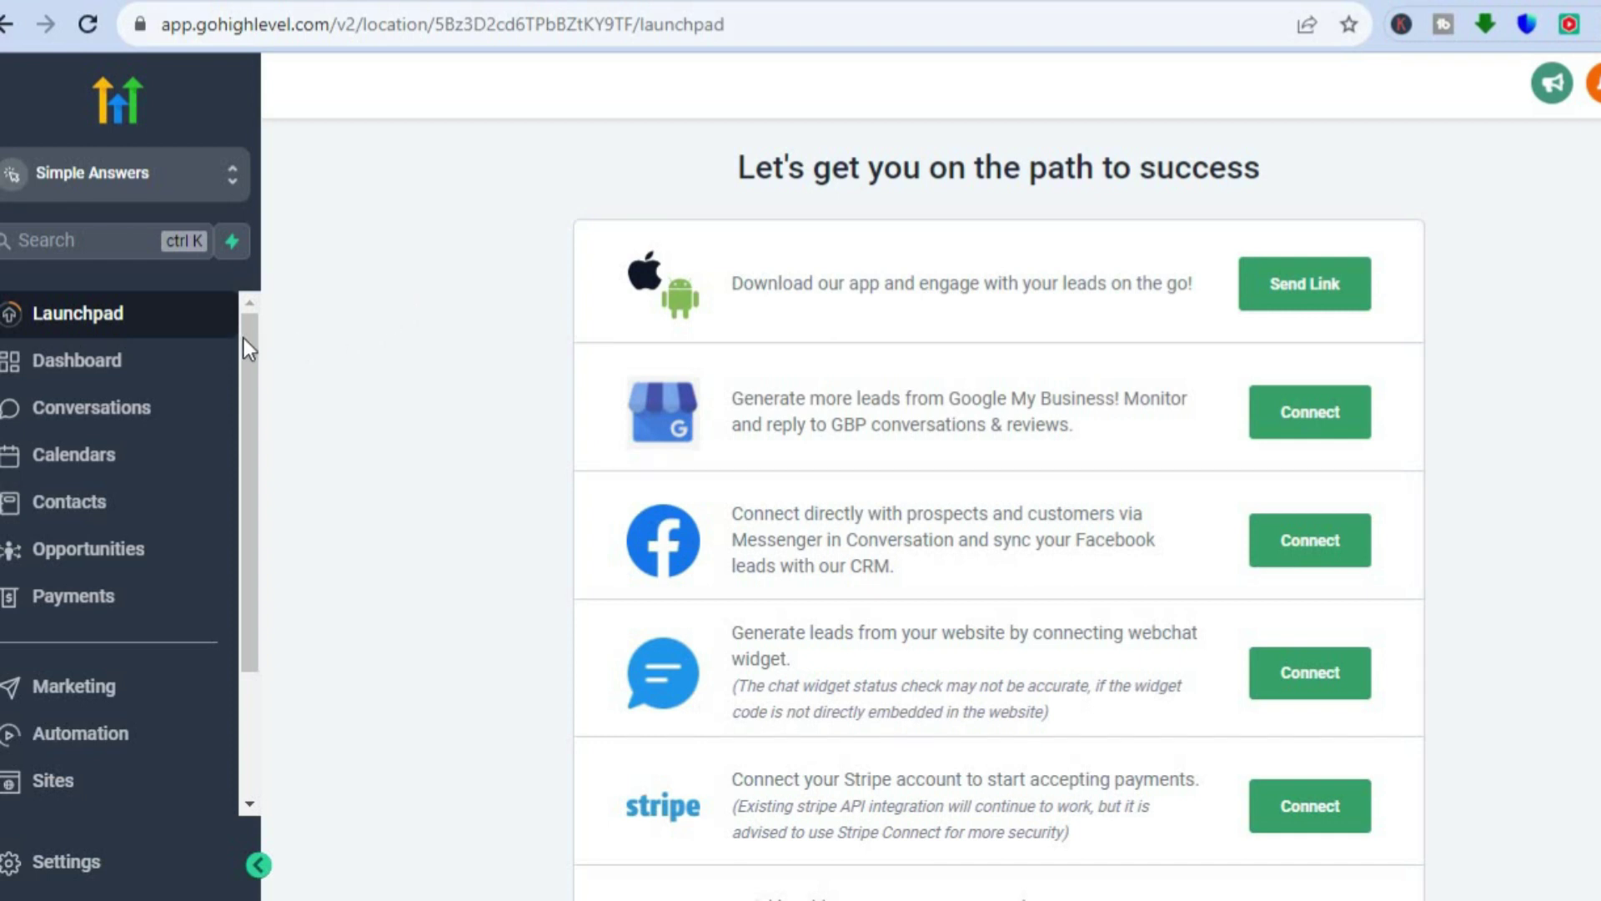
left_click_drag(244, 341, 240, 501)
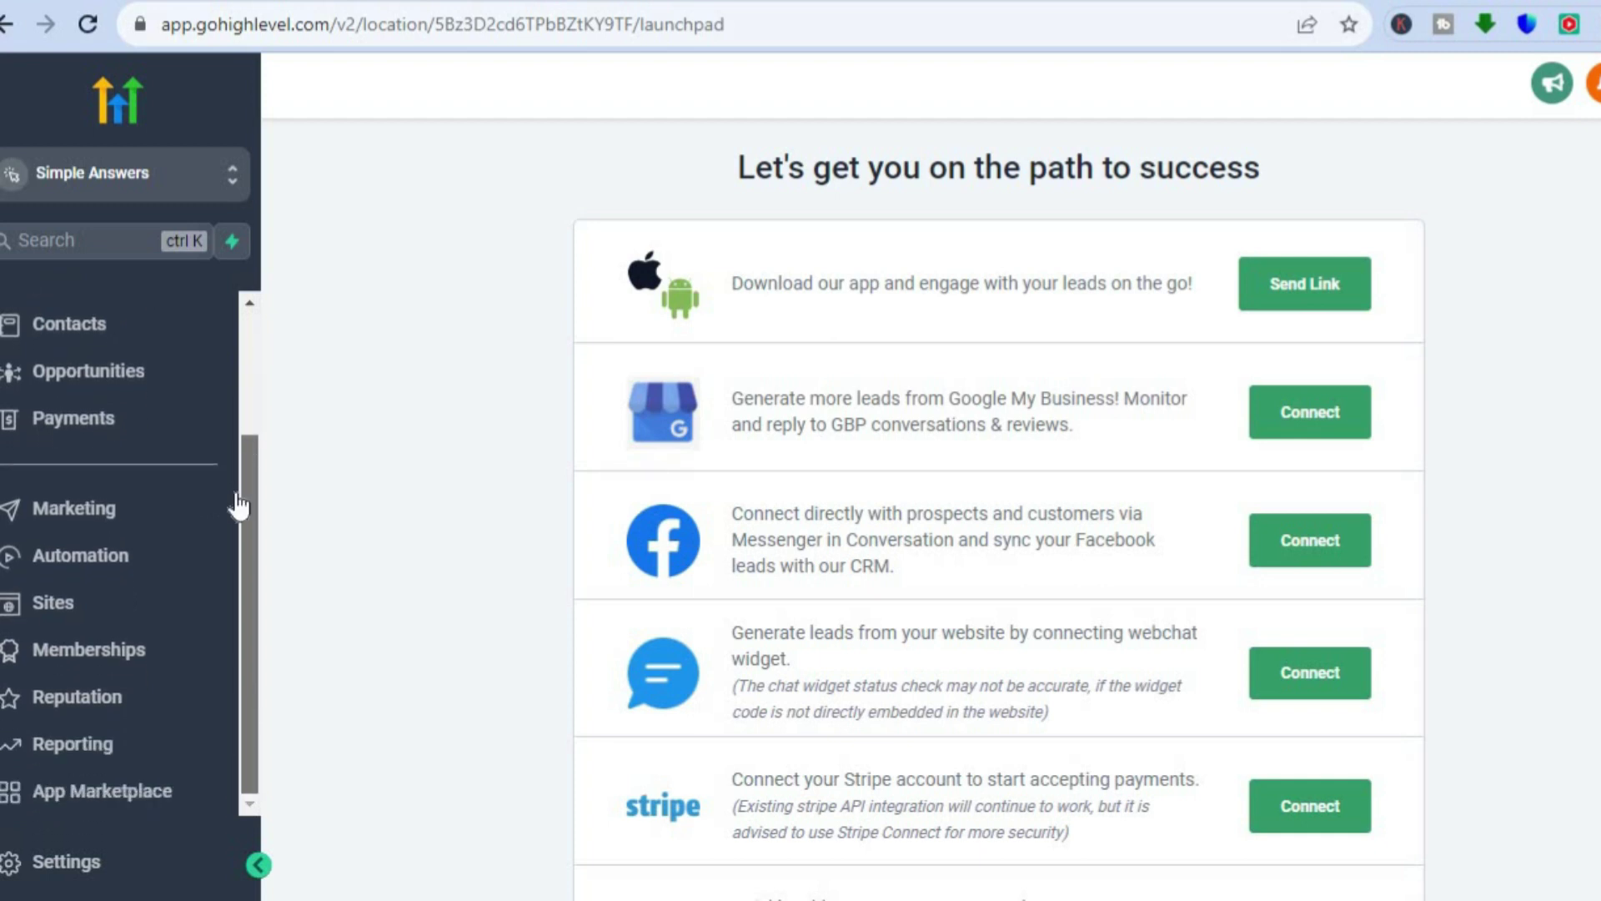
left_click(100, 620)
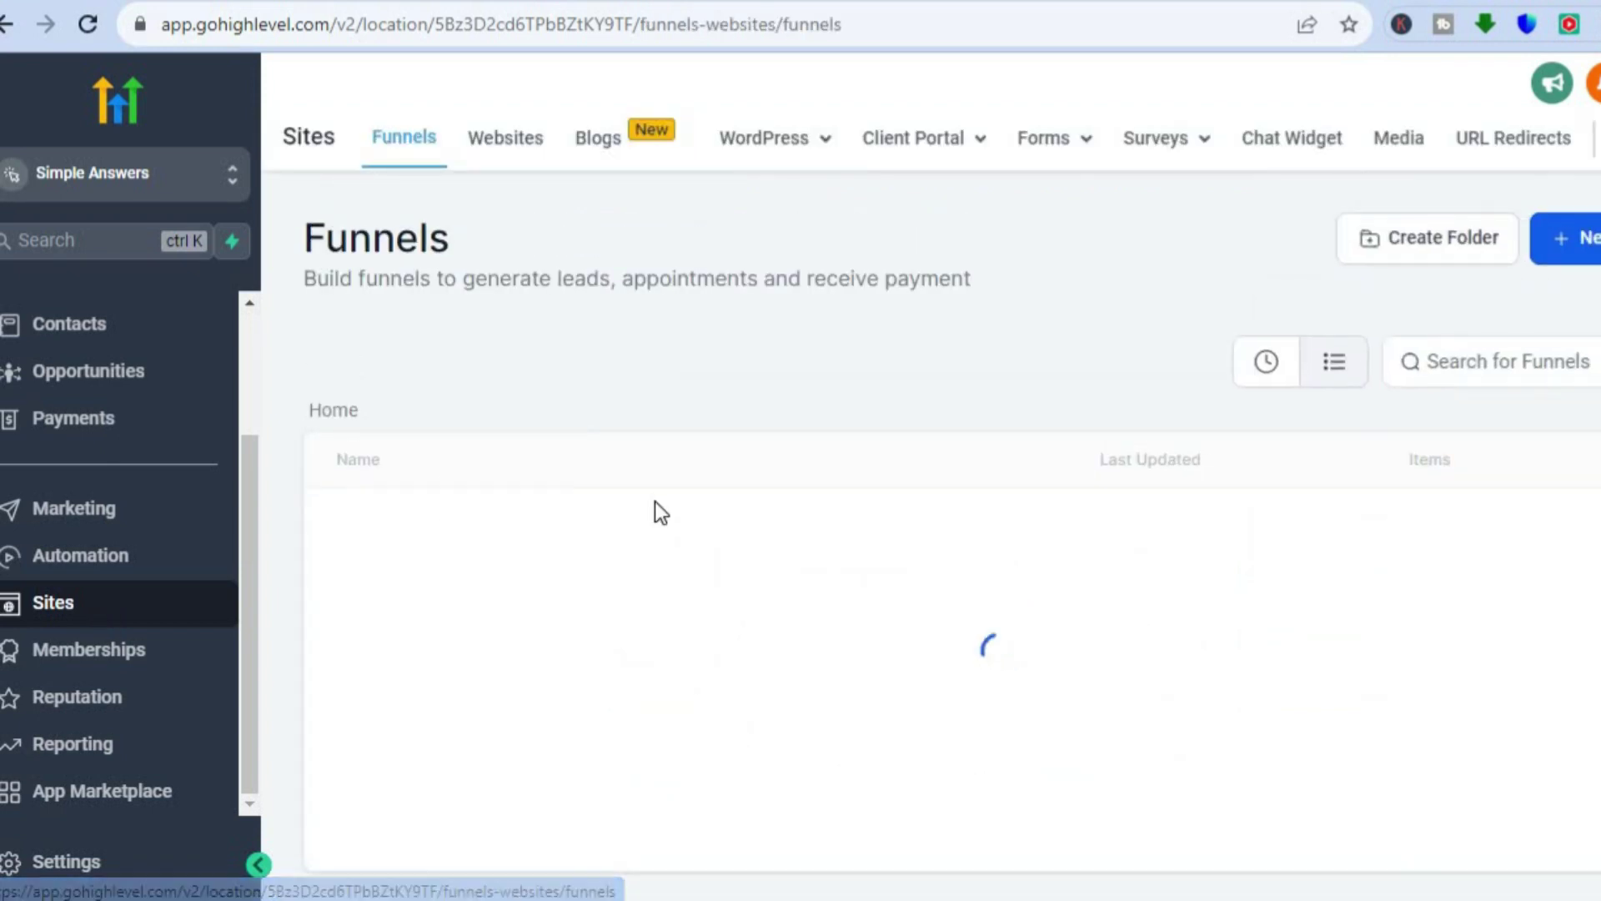
- Open the Forms Builder and start a new form from the template library
mouse_move(1036, 142)
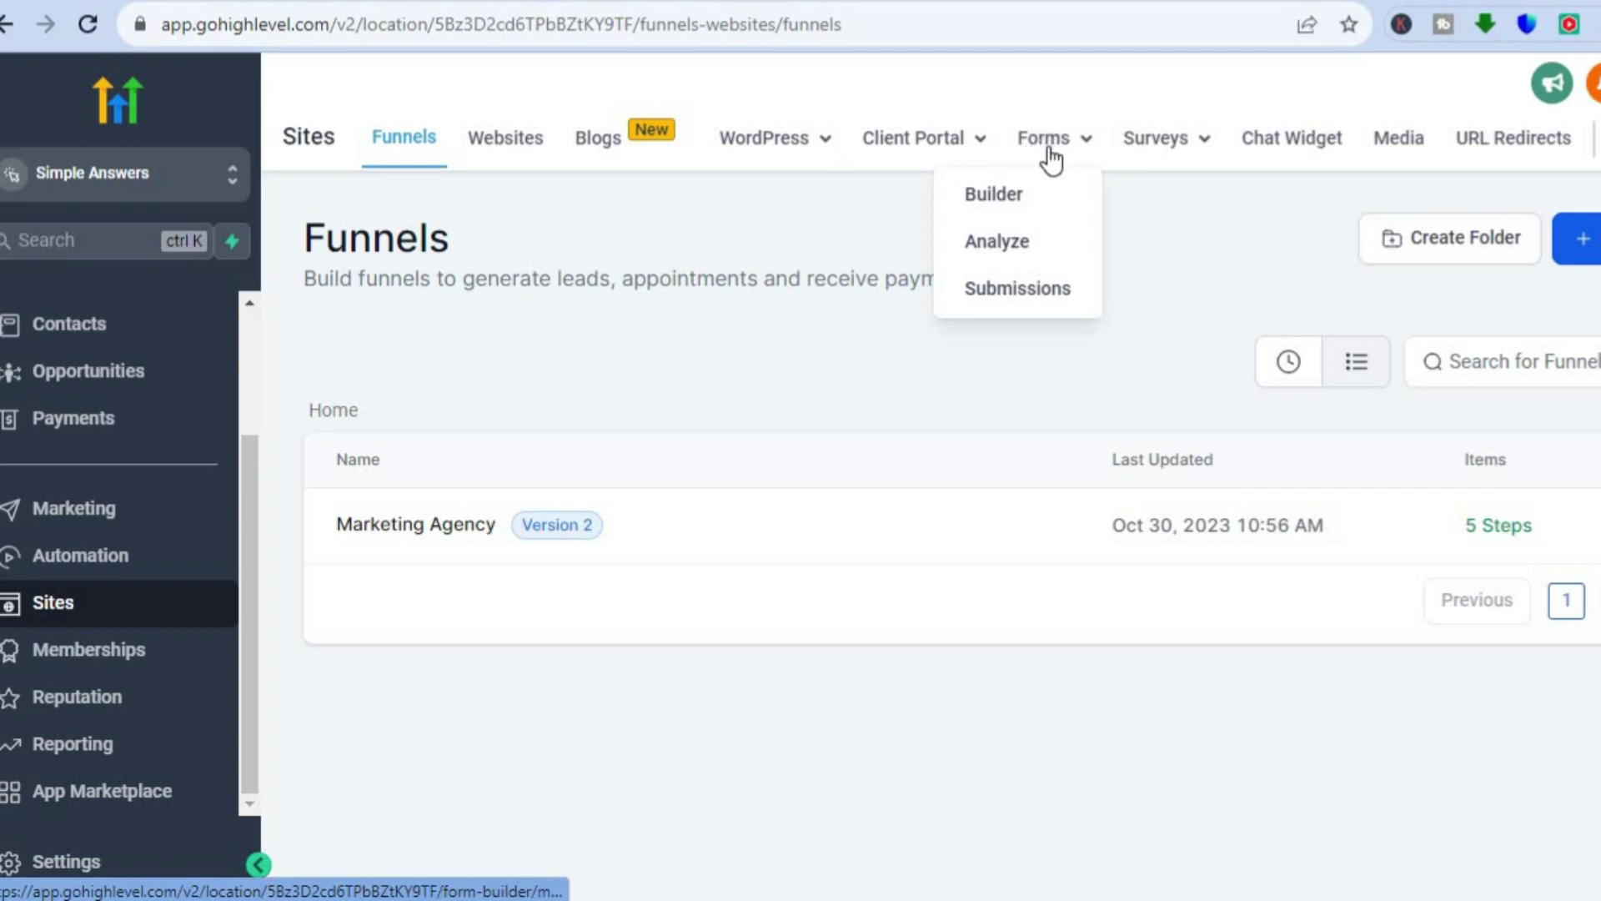
left_click(1009, 197)
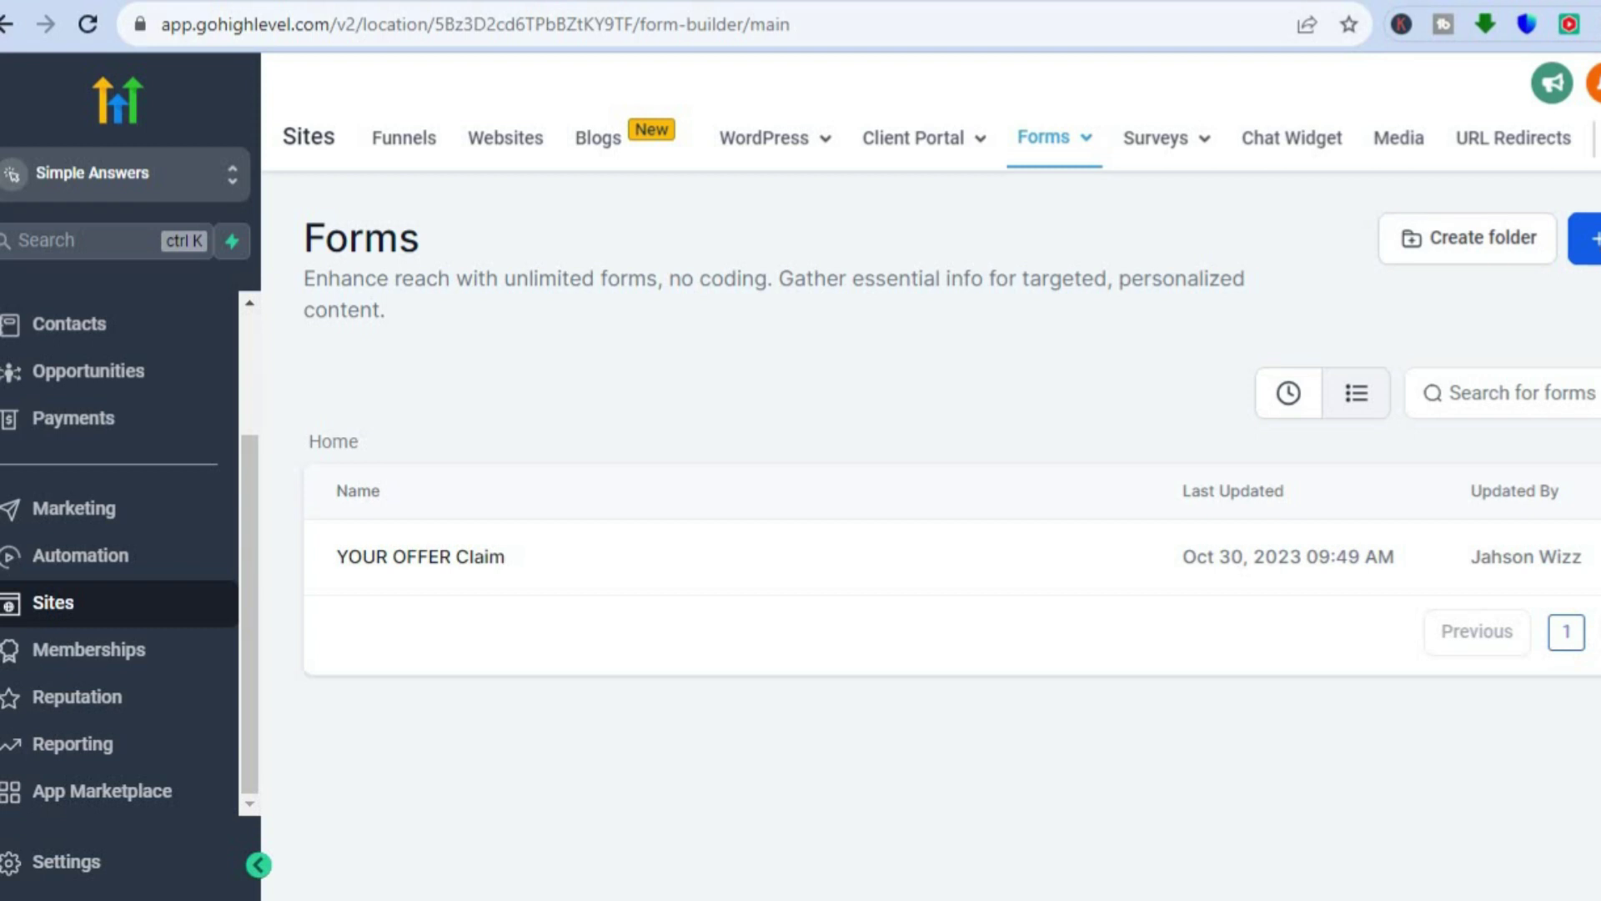
left_click(1589, 238)
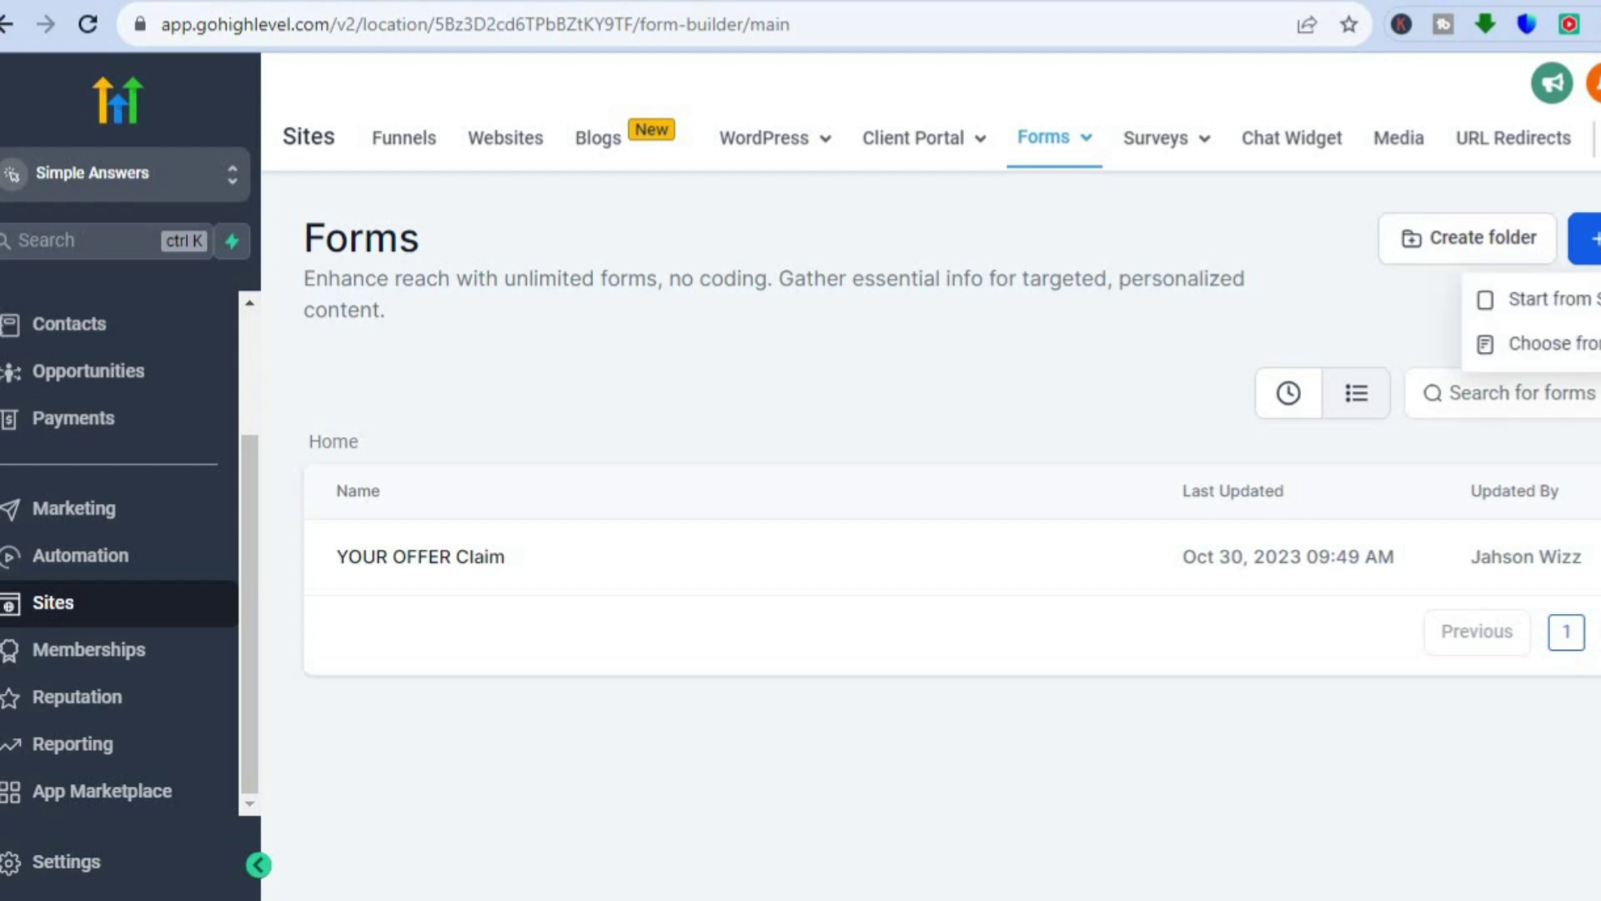
left_click(1580, 352)
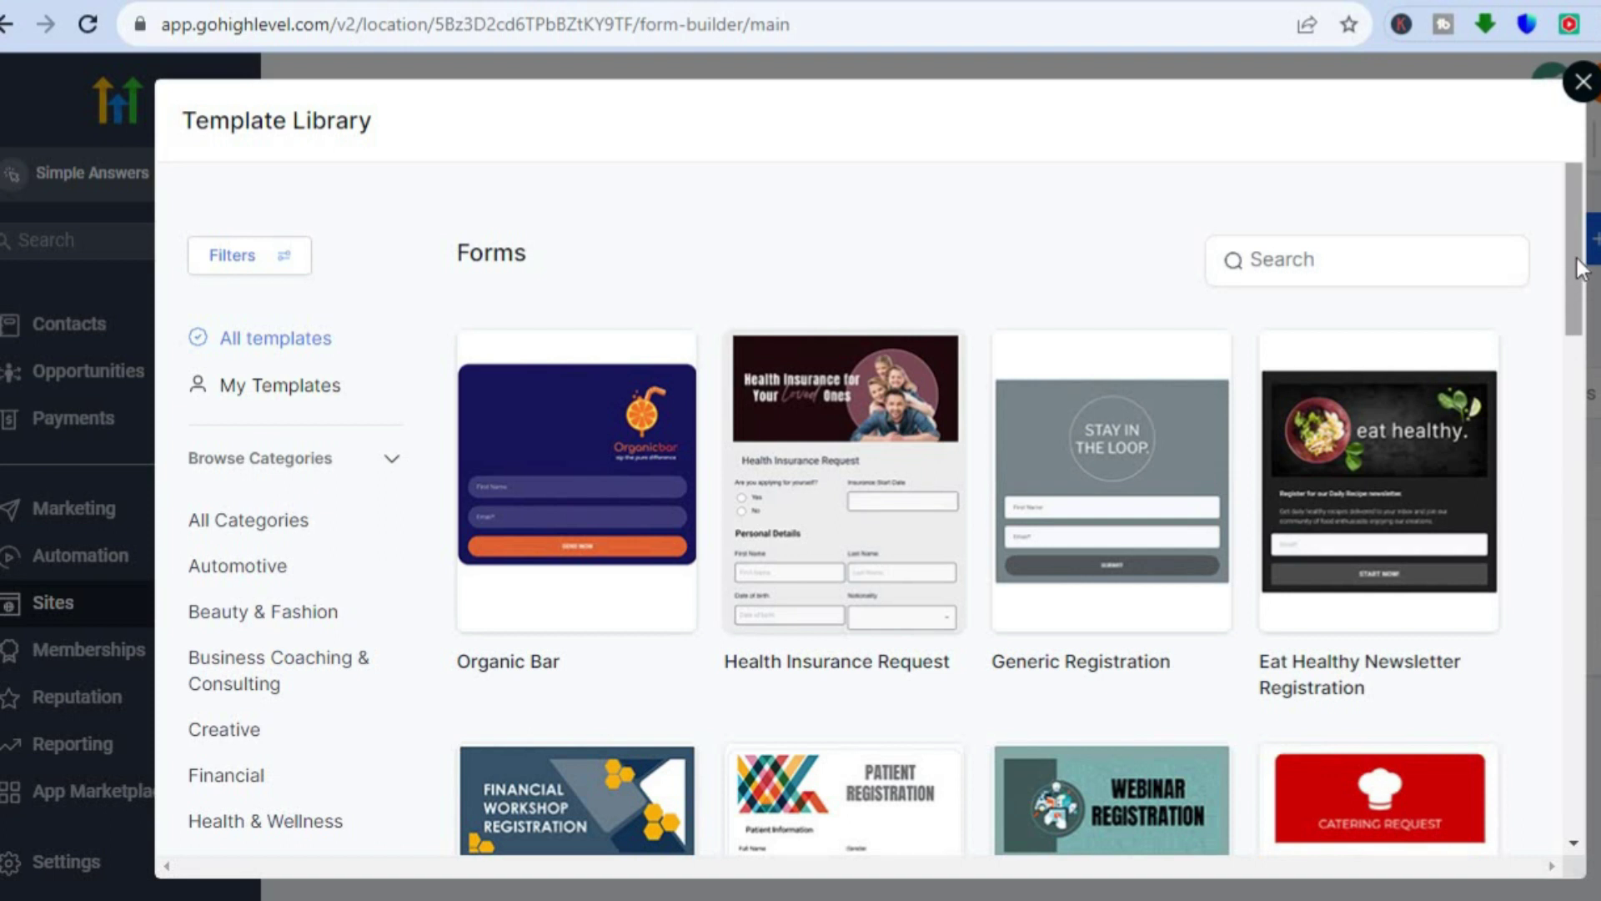
- Find the Join Wellness Community template in the Template Library and preview it
scroll(1576, 258, "down", 3)
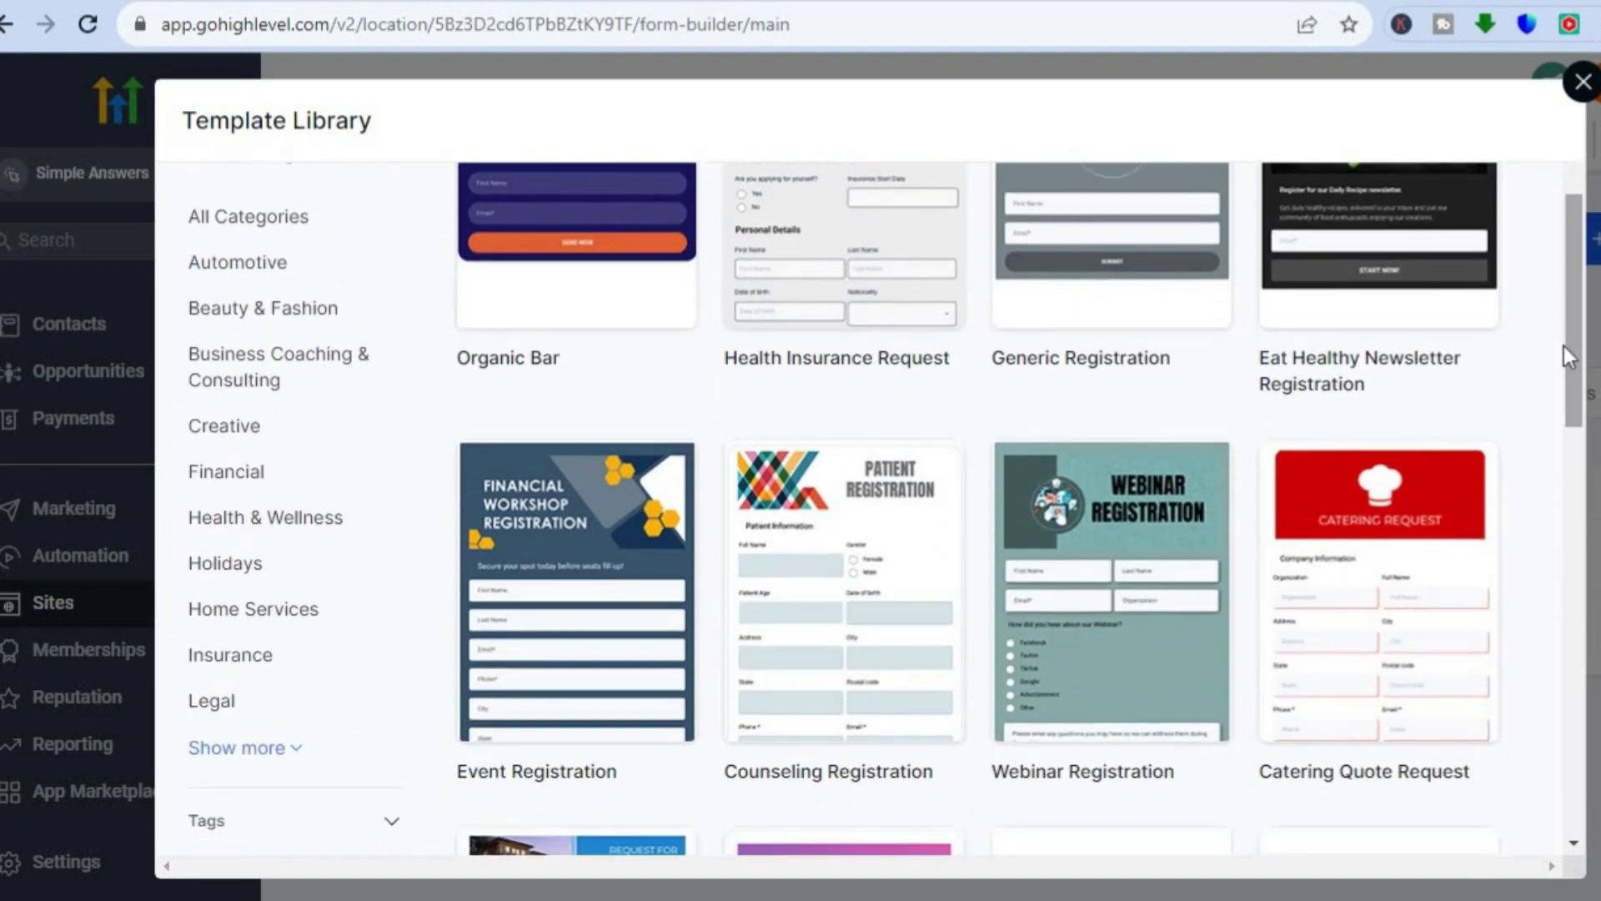
left_click_drag(1568, 347, 1563, 584)
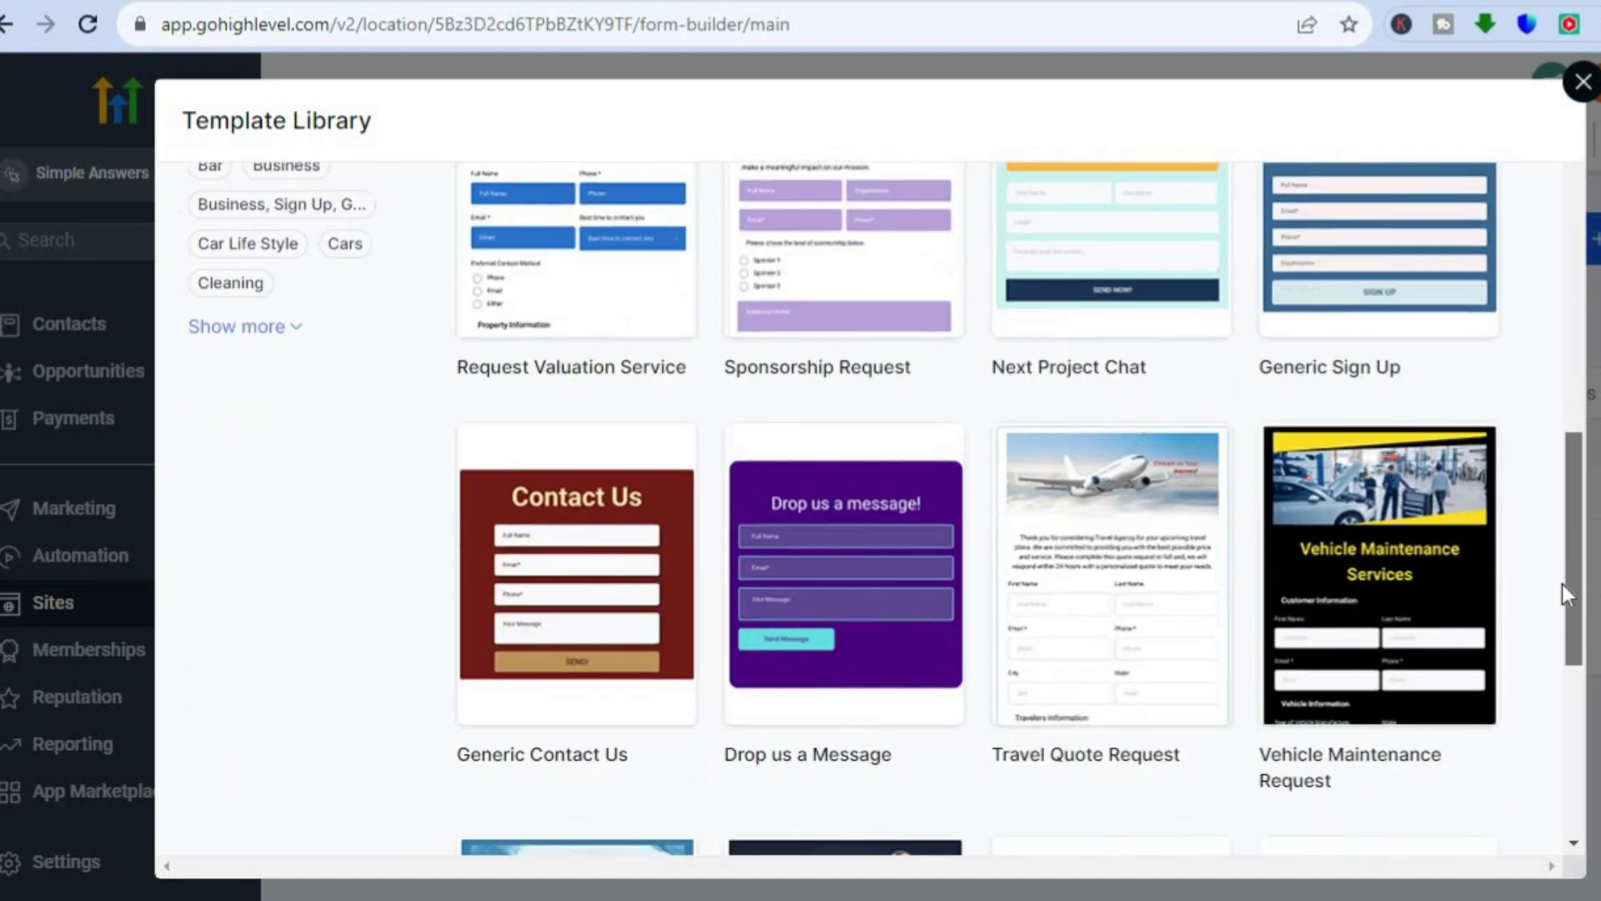
left_click_drag(1573, 519, 1569, 659)
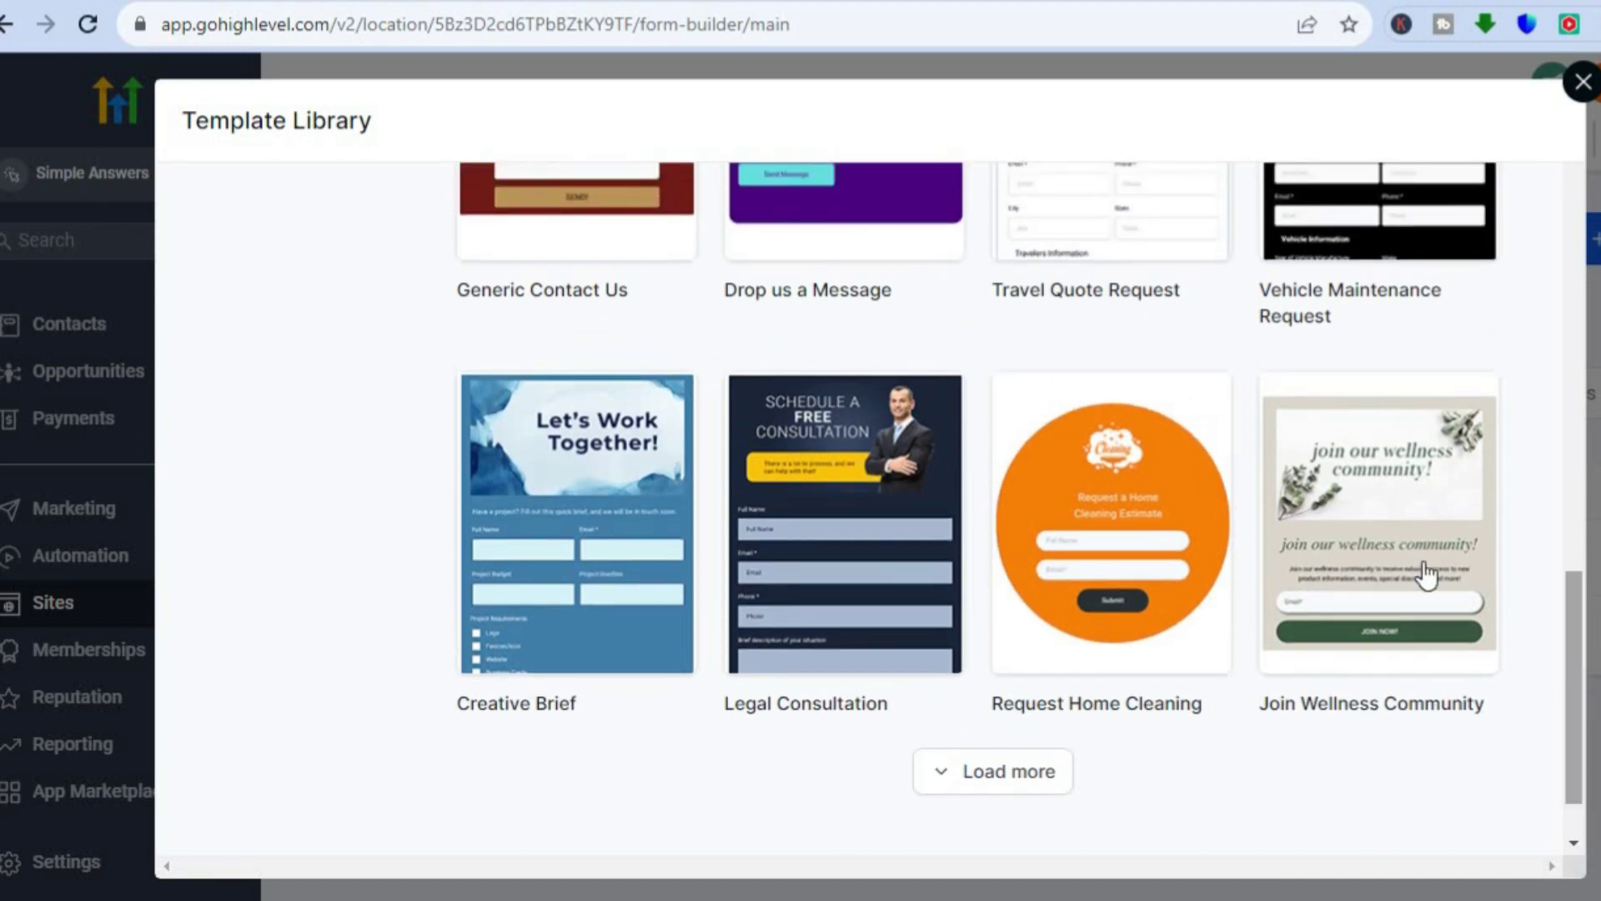
mouse_move(1398, 562)
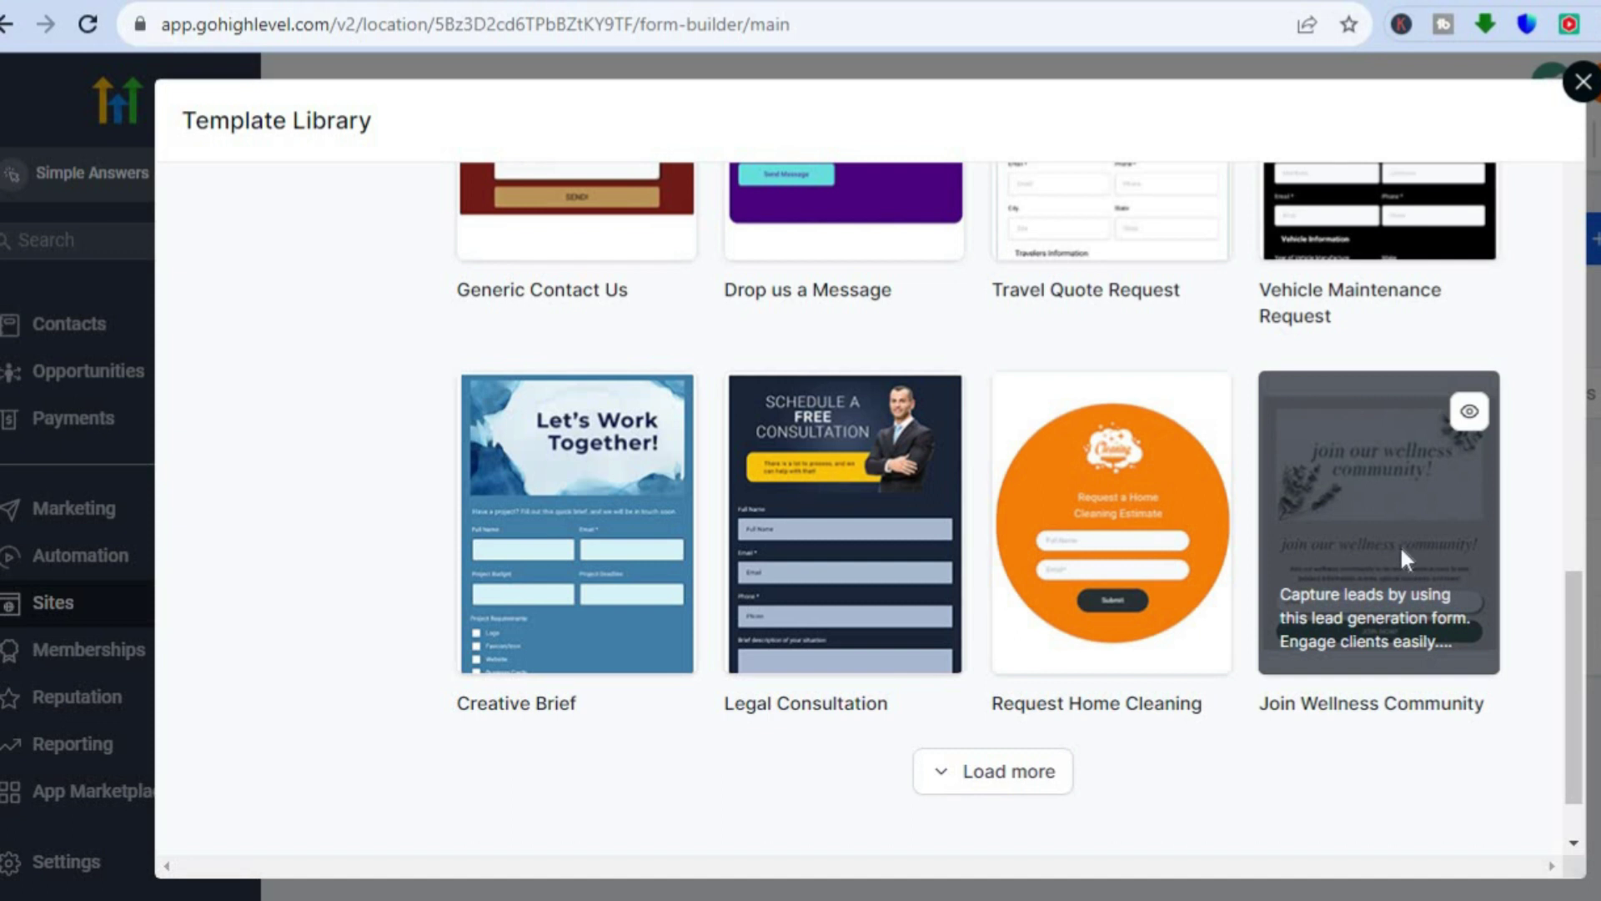
left_click(1406, 562)
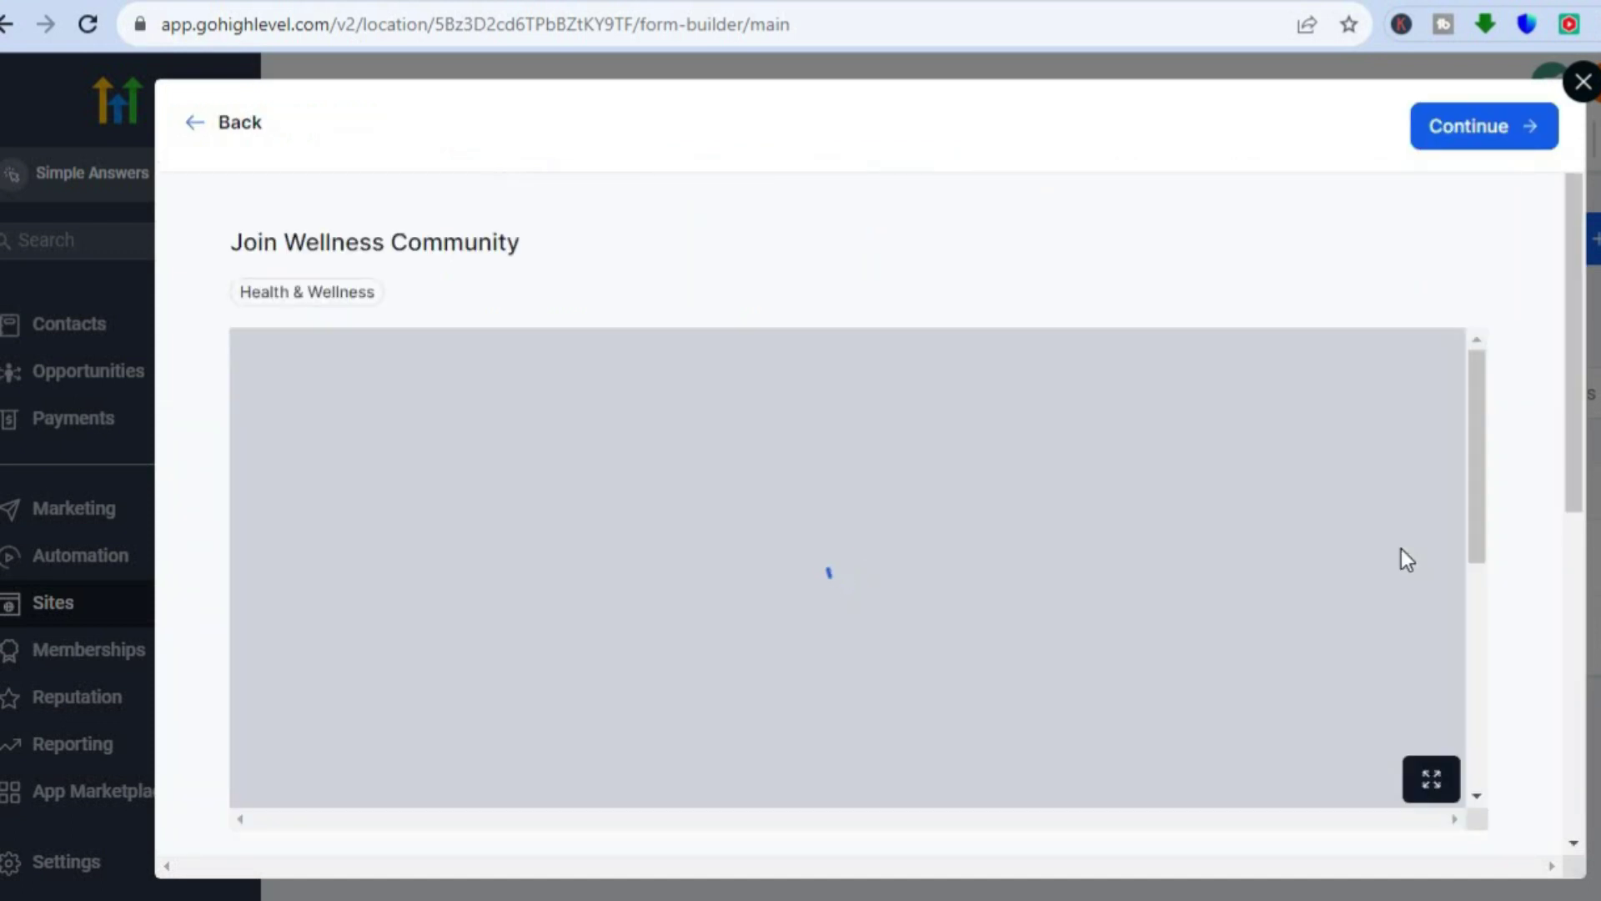
- Create the form from the Join Wellness Community template and browse the form elements
left_click(1484, 117)
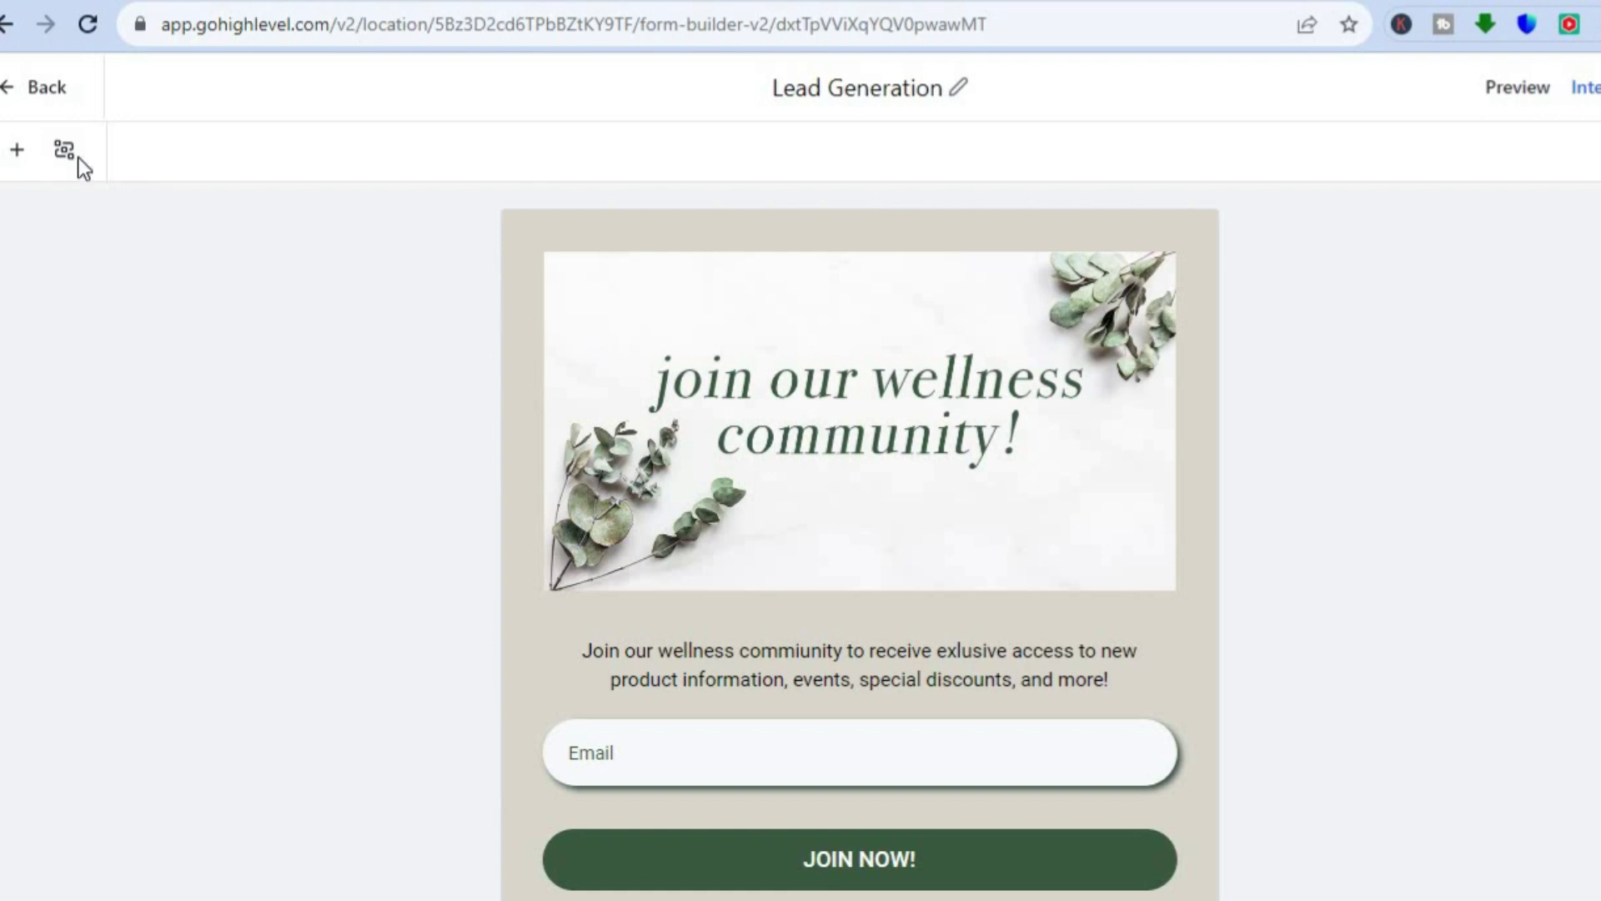
left_click(20, 157)
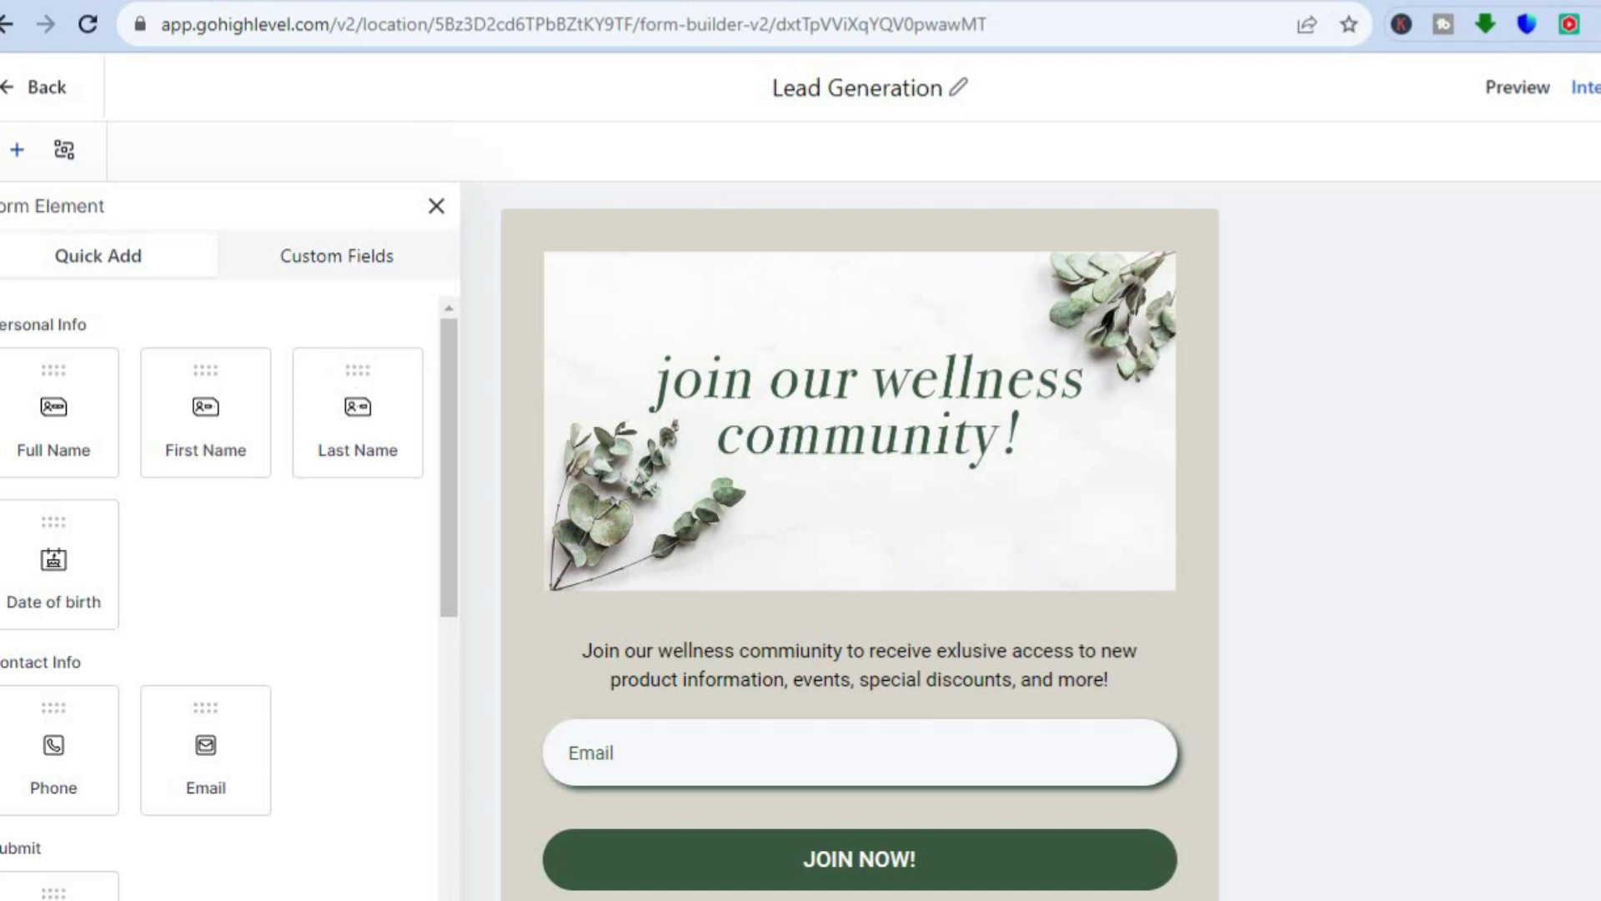
scroll(859, 540, "down", 1)
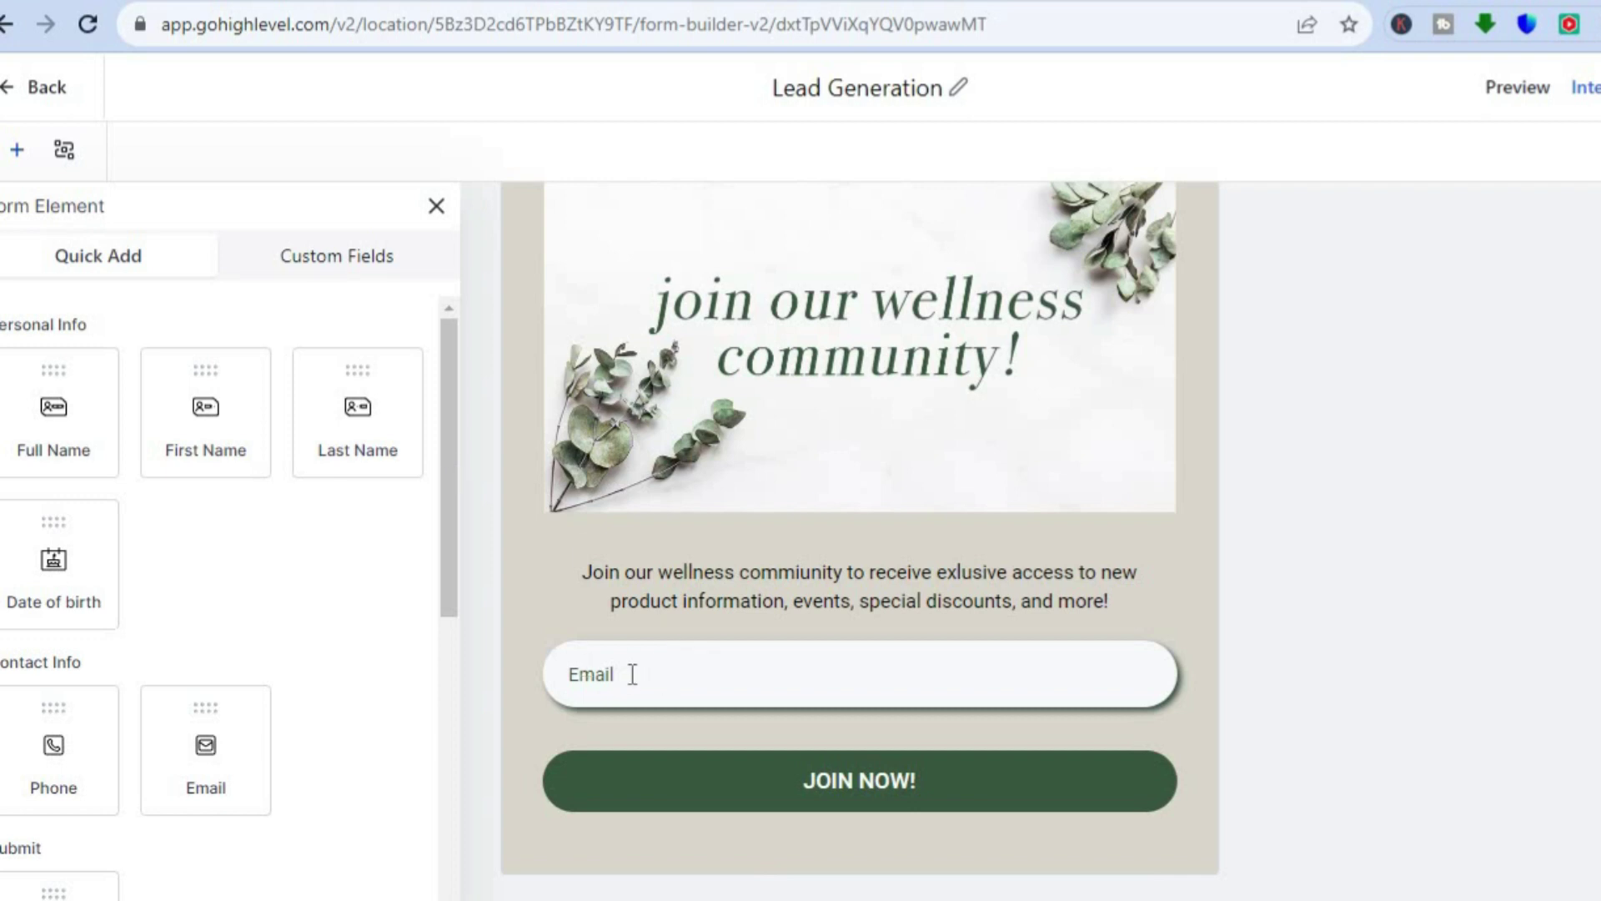
left_click_drag(442, 593, 443, 674)
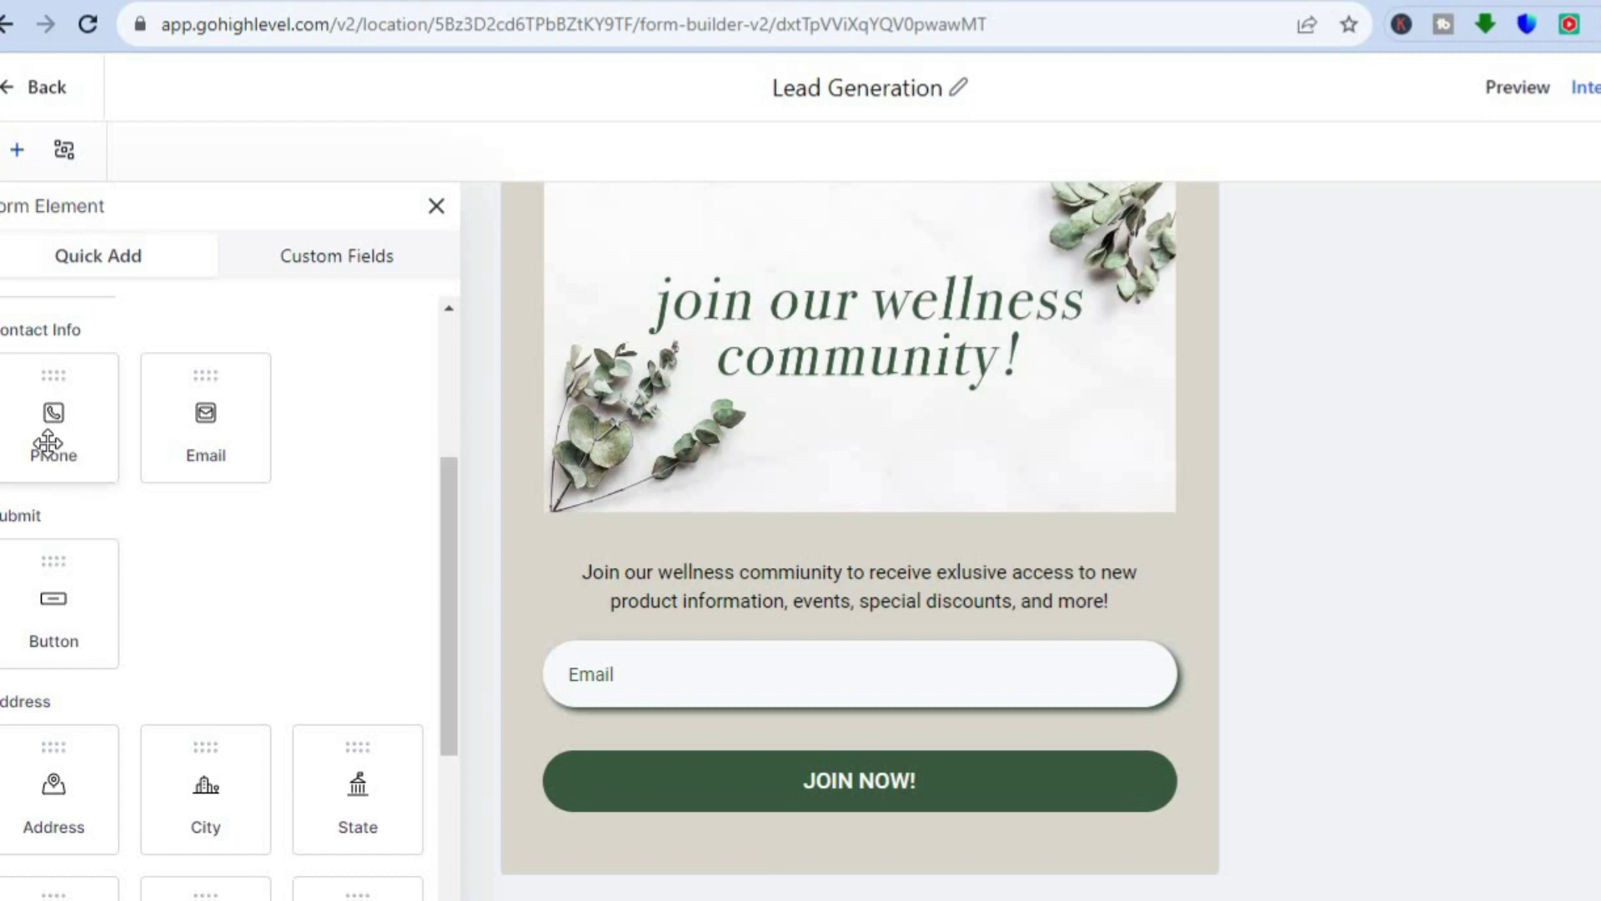
- Add a Phone field above the Email field, then view the custom fields
left_click_drag(48, 443, 701, 738)
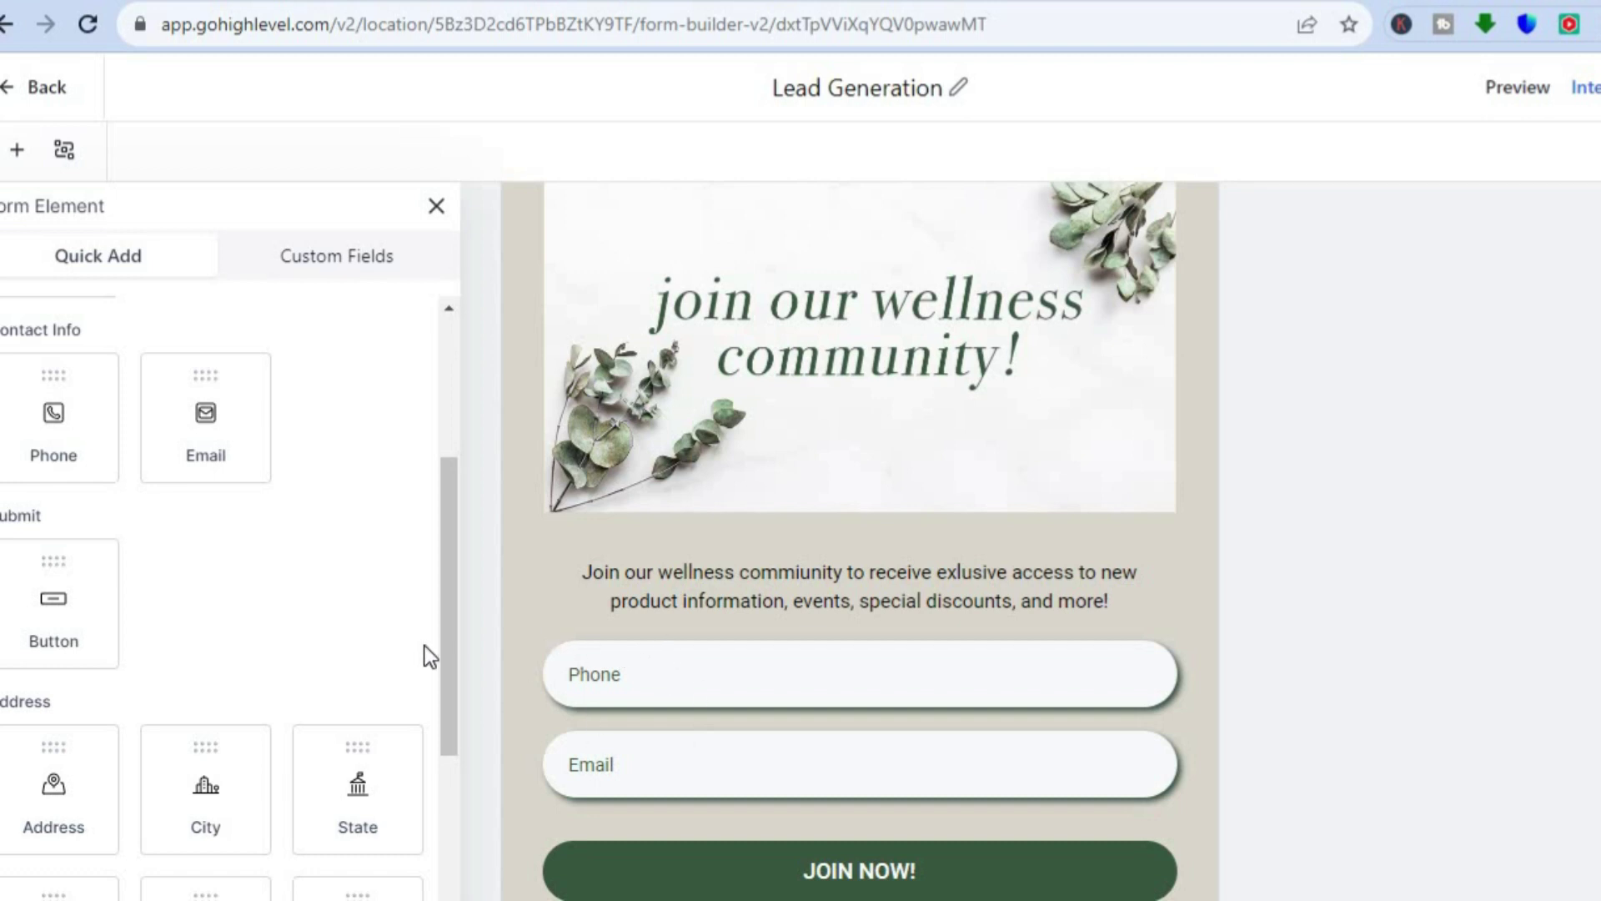
left_click_drag(446, 616, 452, 849)
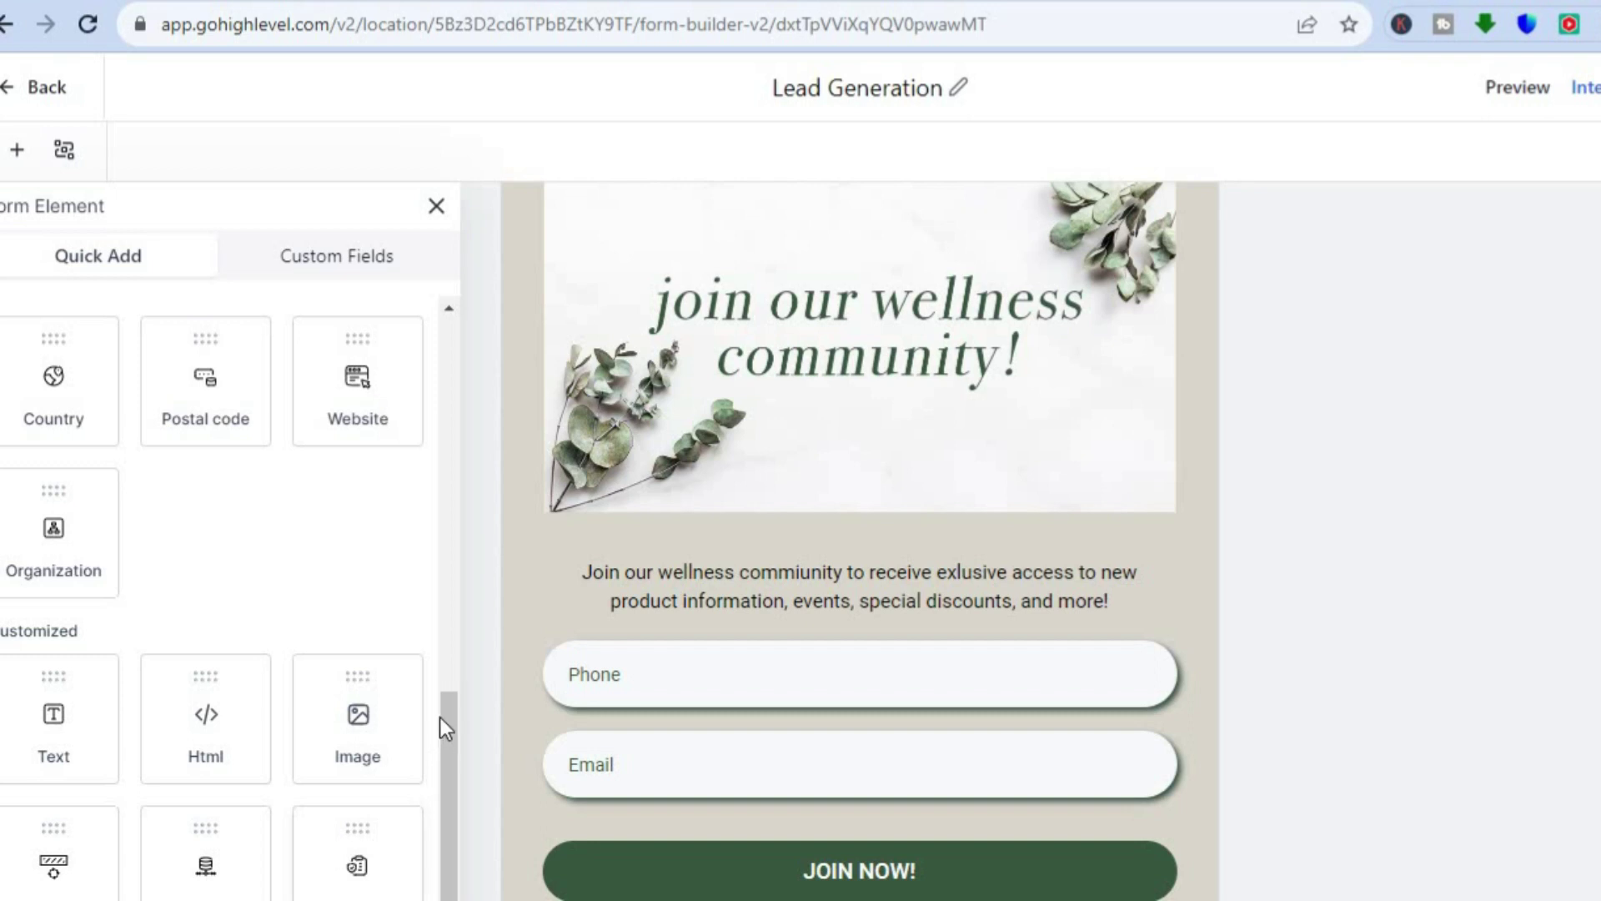
scroll(447, 504, "up", 7)
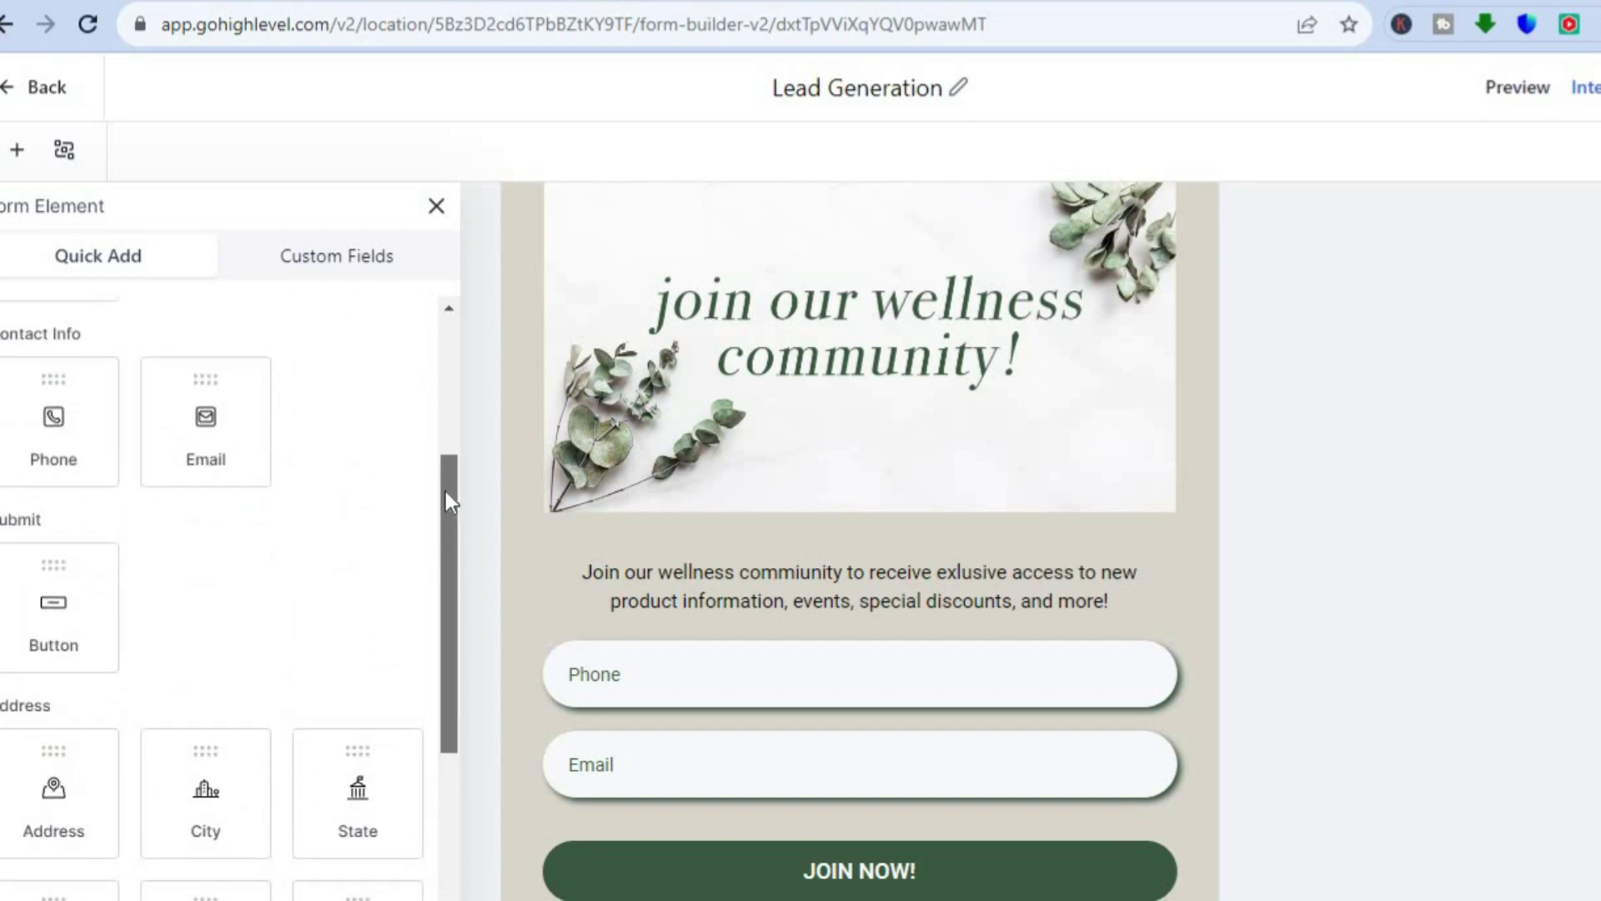
scroll(443, 359, "up", 4)
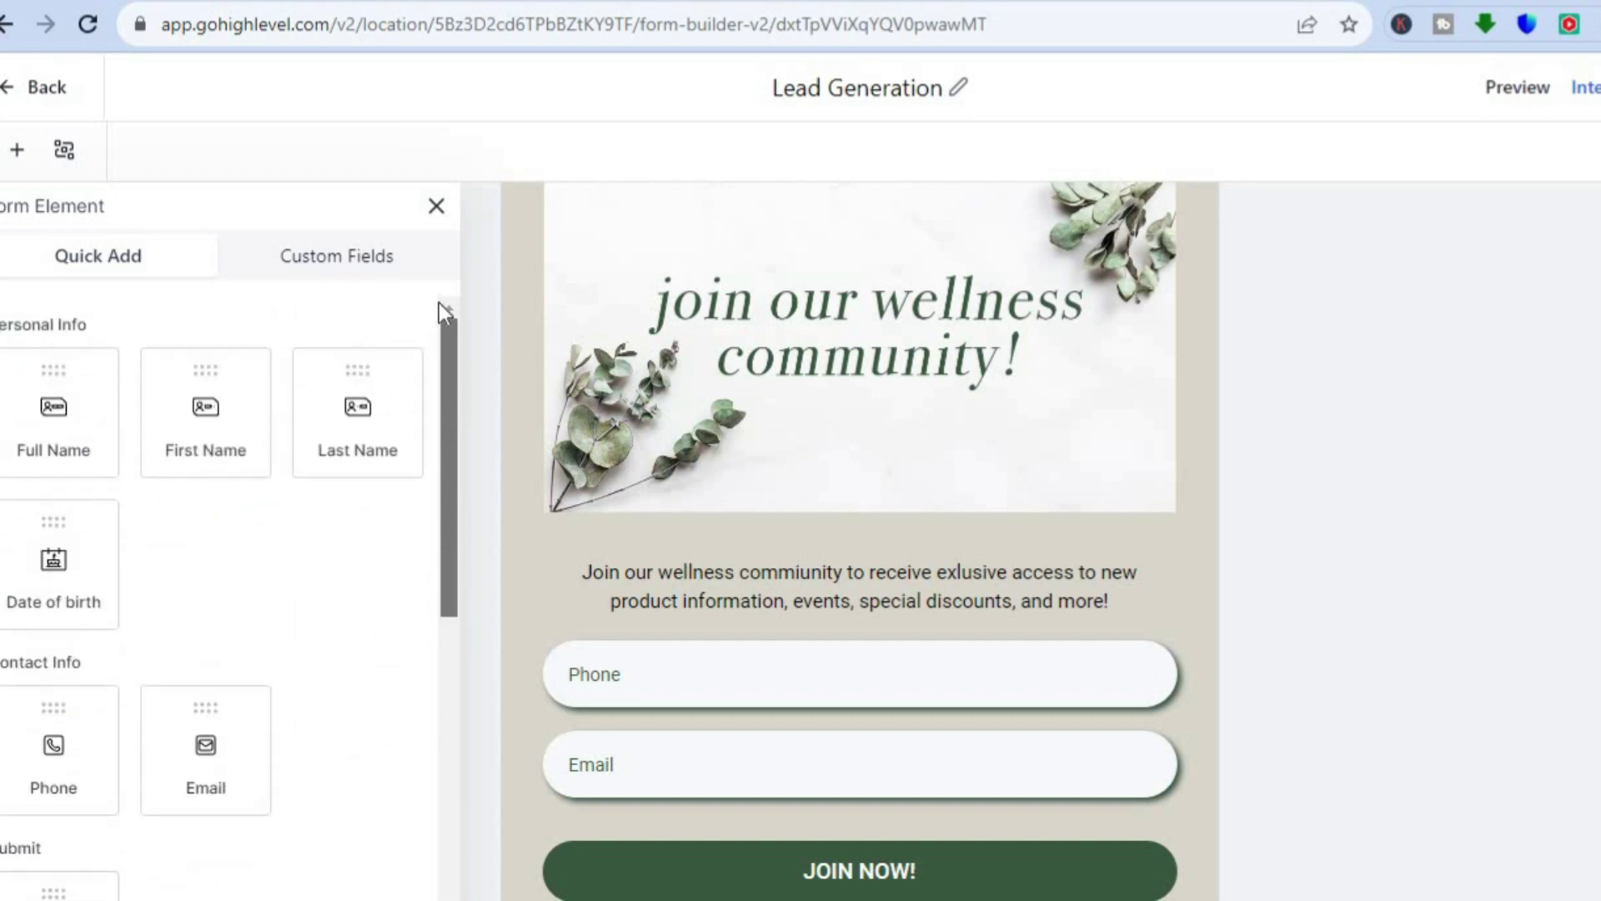
left_click(302, 256)
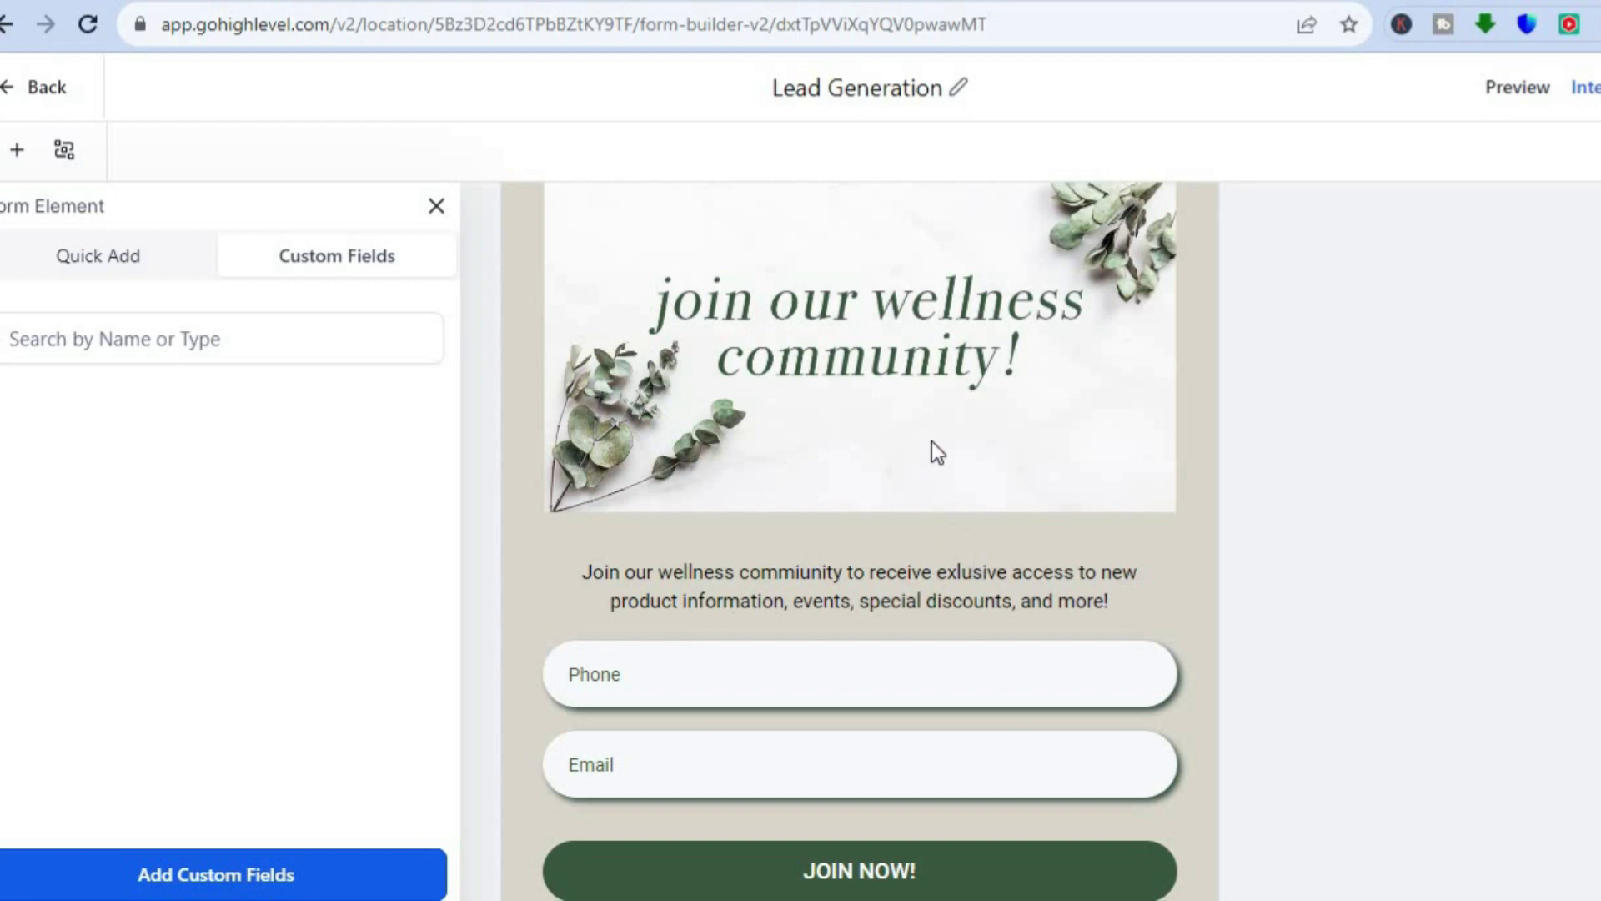
- Review the header image and description text settings, then open the form's Integrate options
left_click(949, 399)
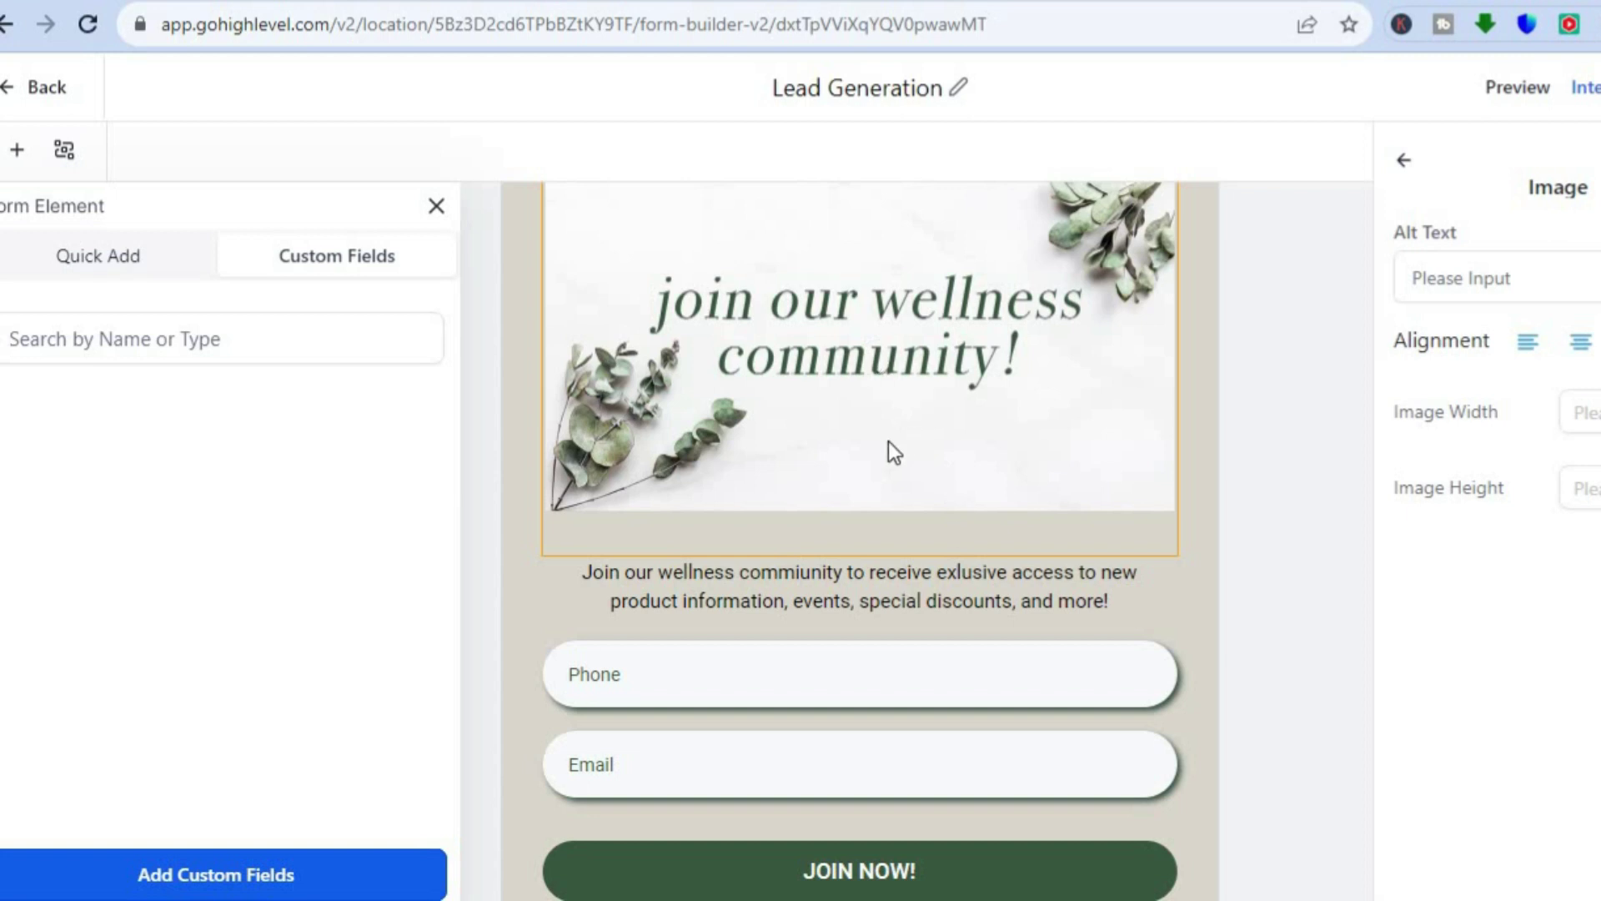
left_click(910, 582)
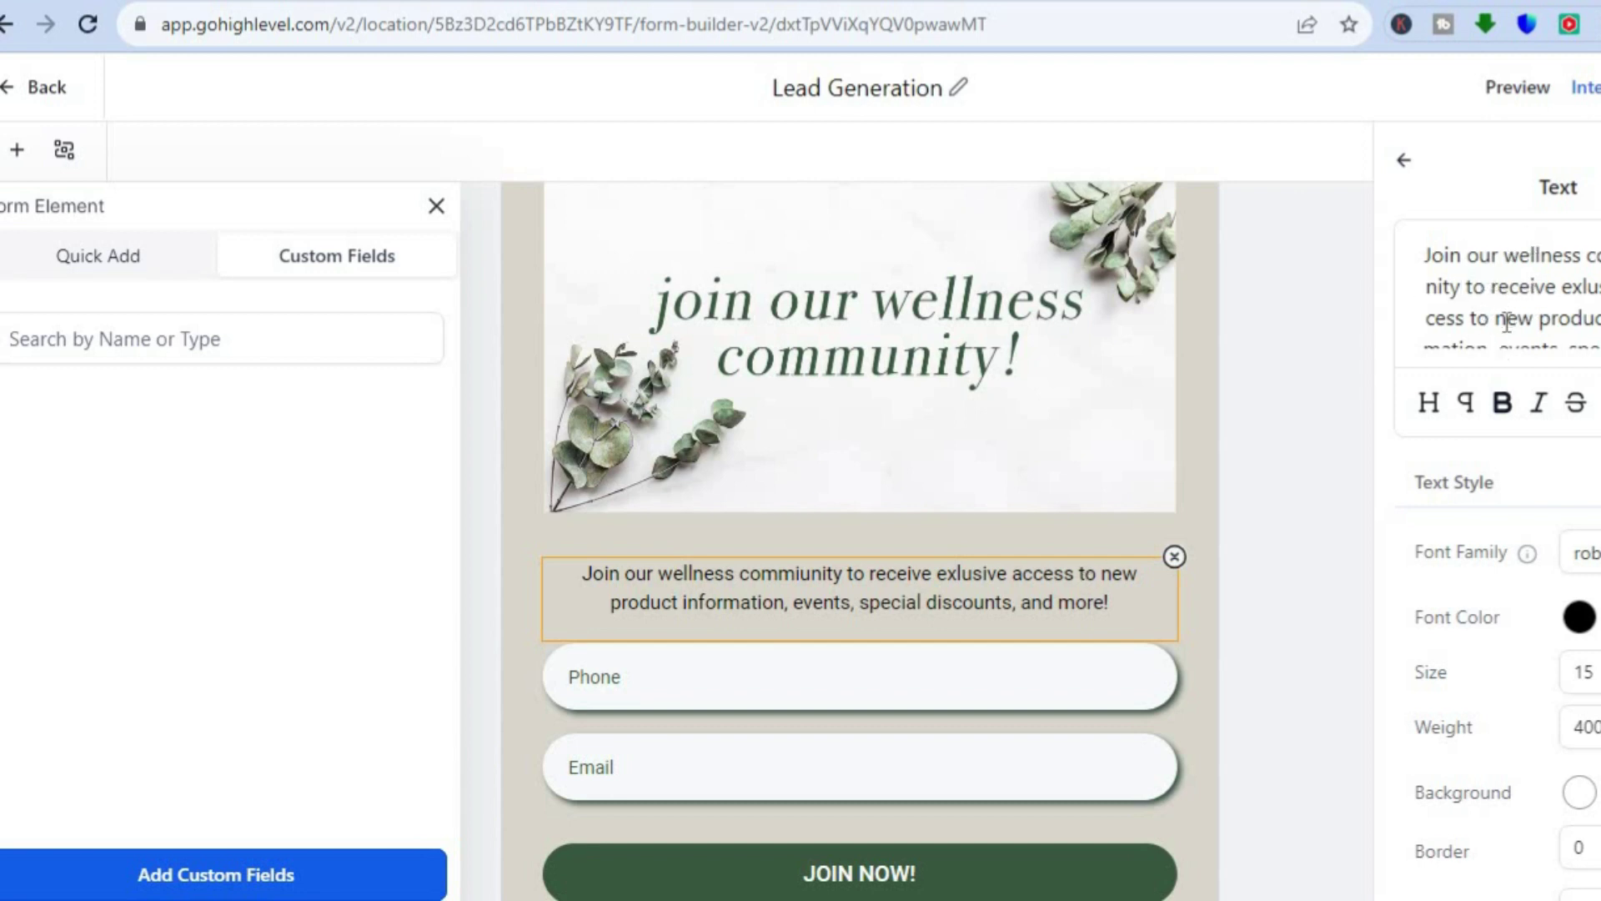
scroll(1502, 292, "down", 1)
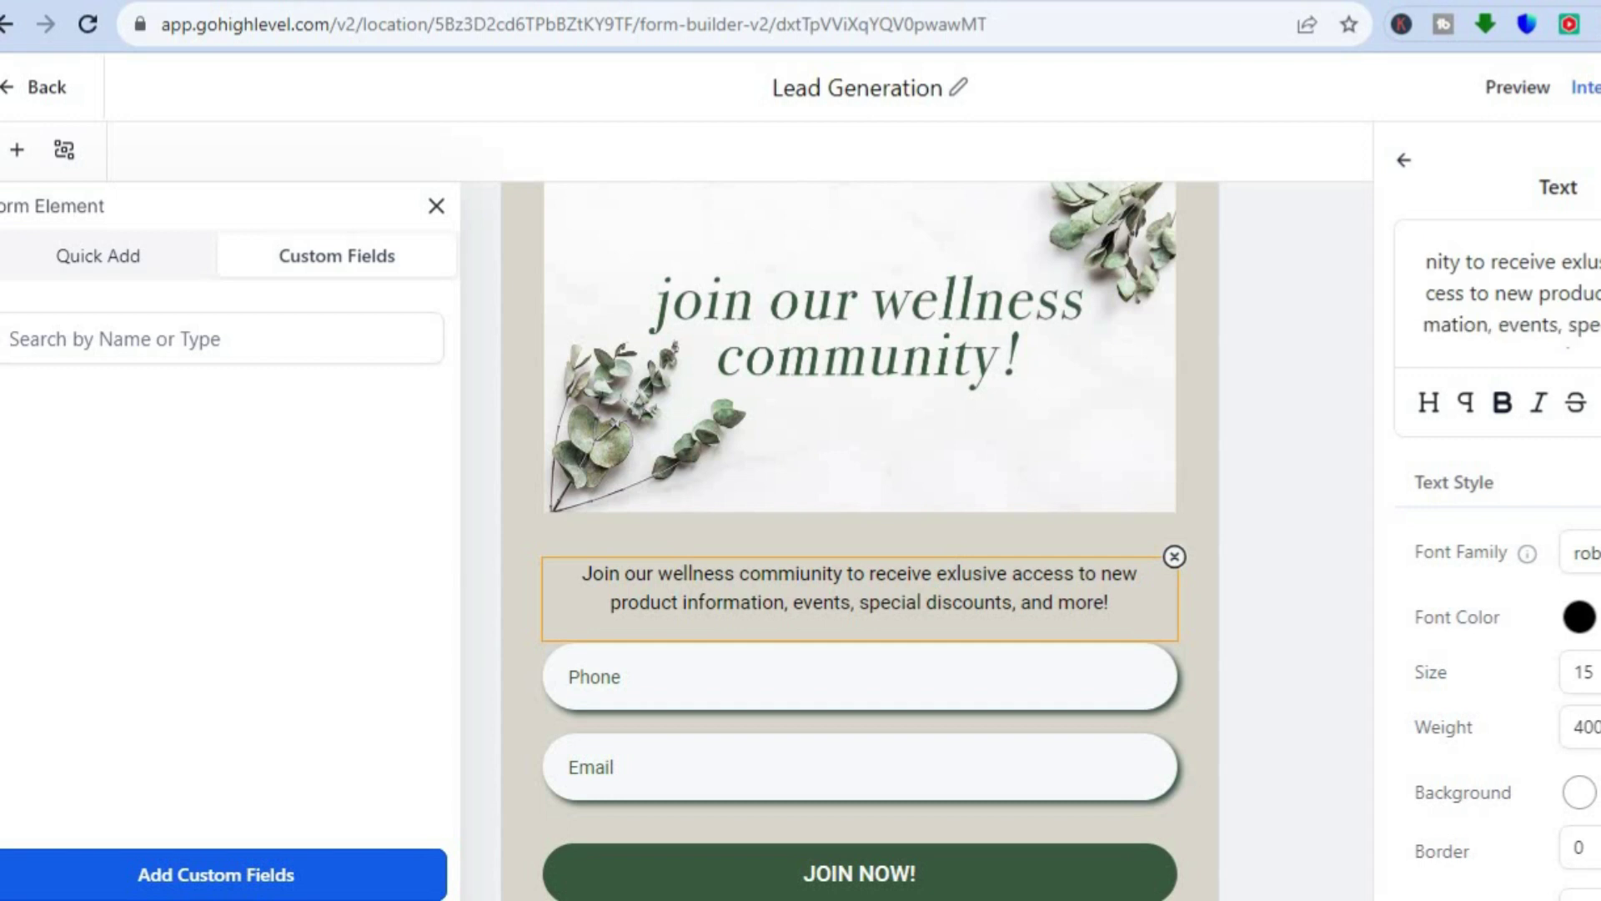
left_click_drag(1414, 482, 1495, 484)
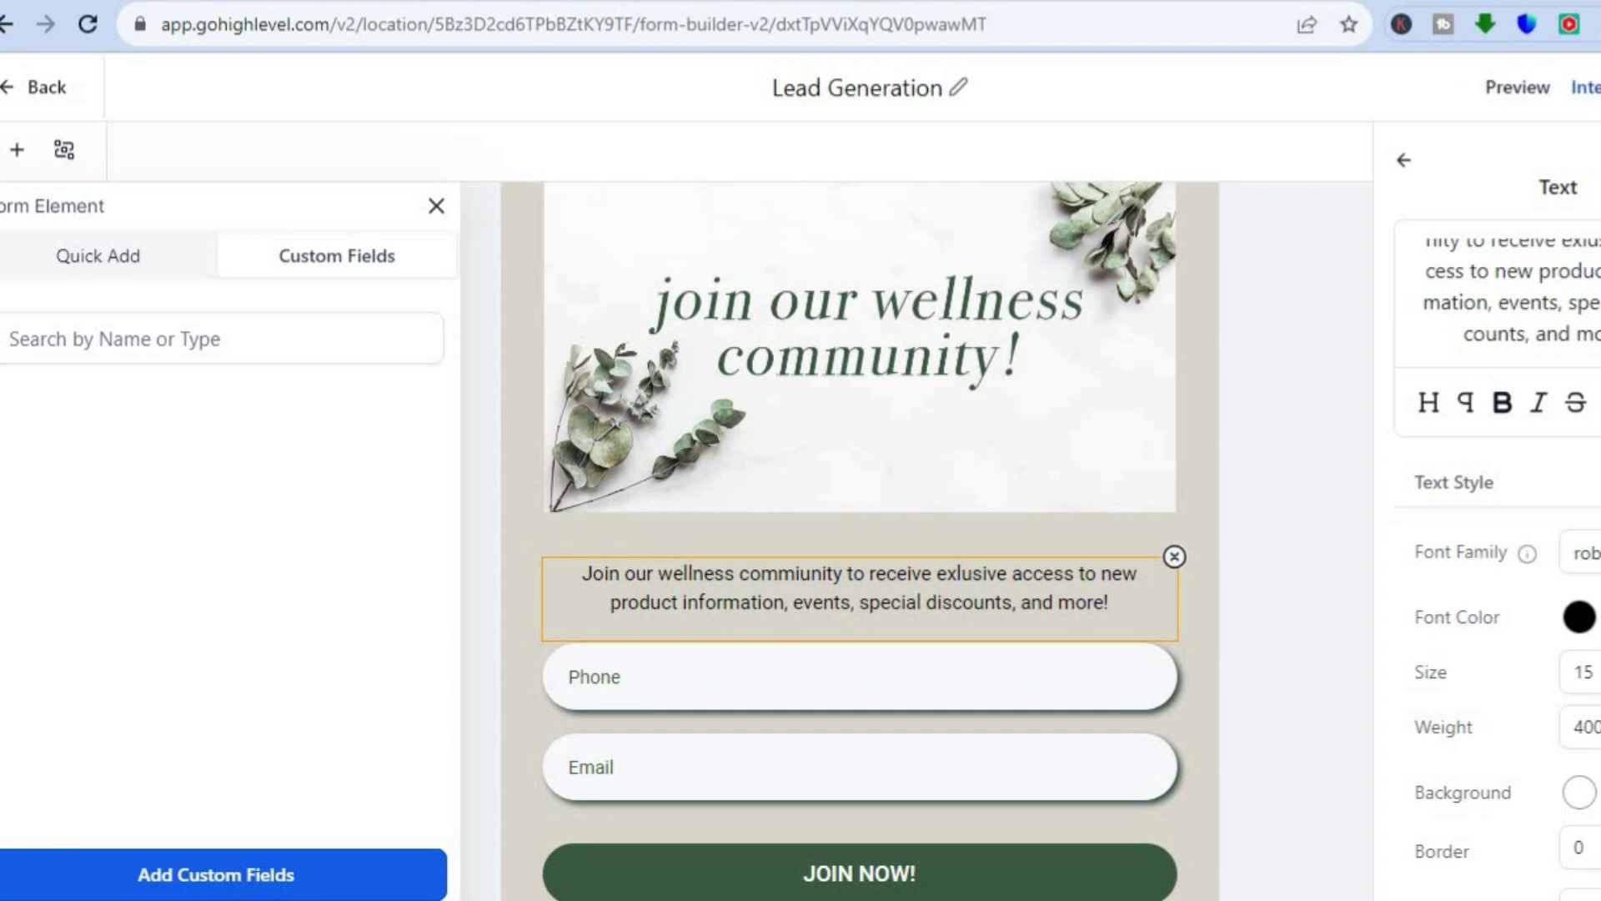
left_click(1589, 86)
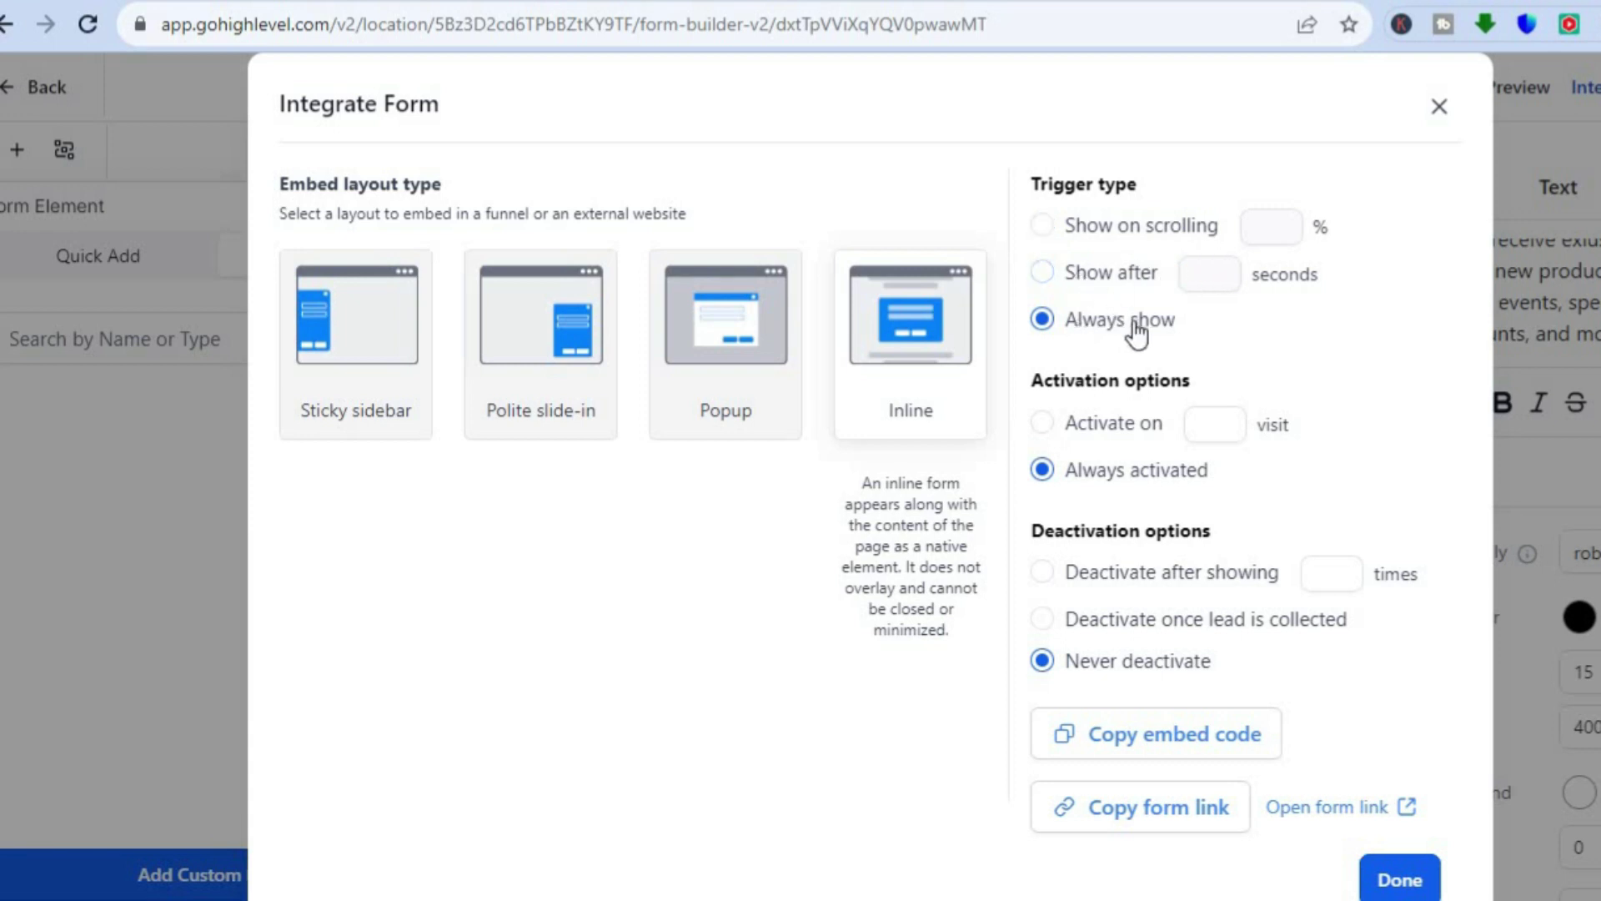
- Set the form to appear after a 1-second delay
left_click(1081, 273)
left_click(1221, 287)
type("1")
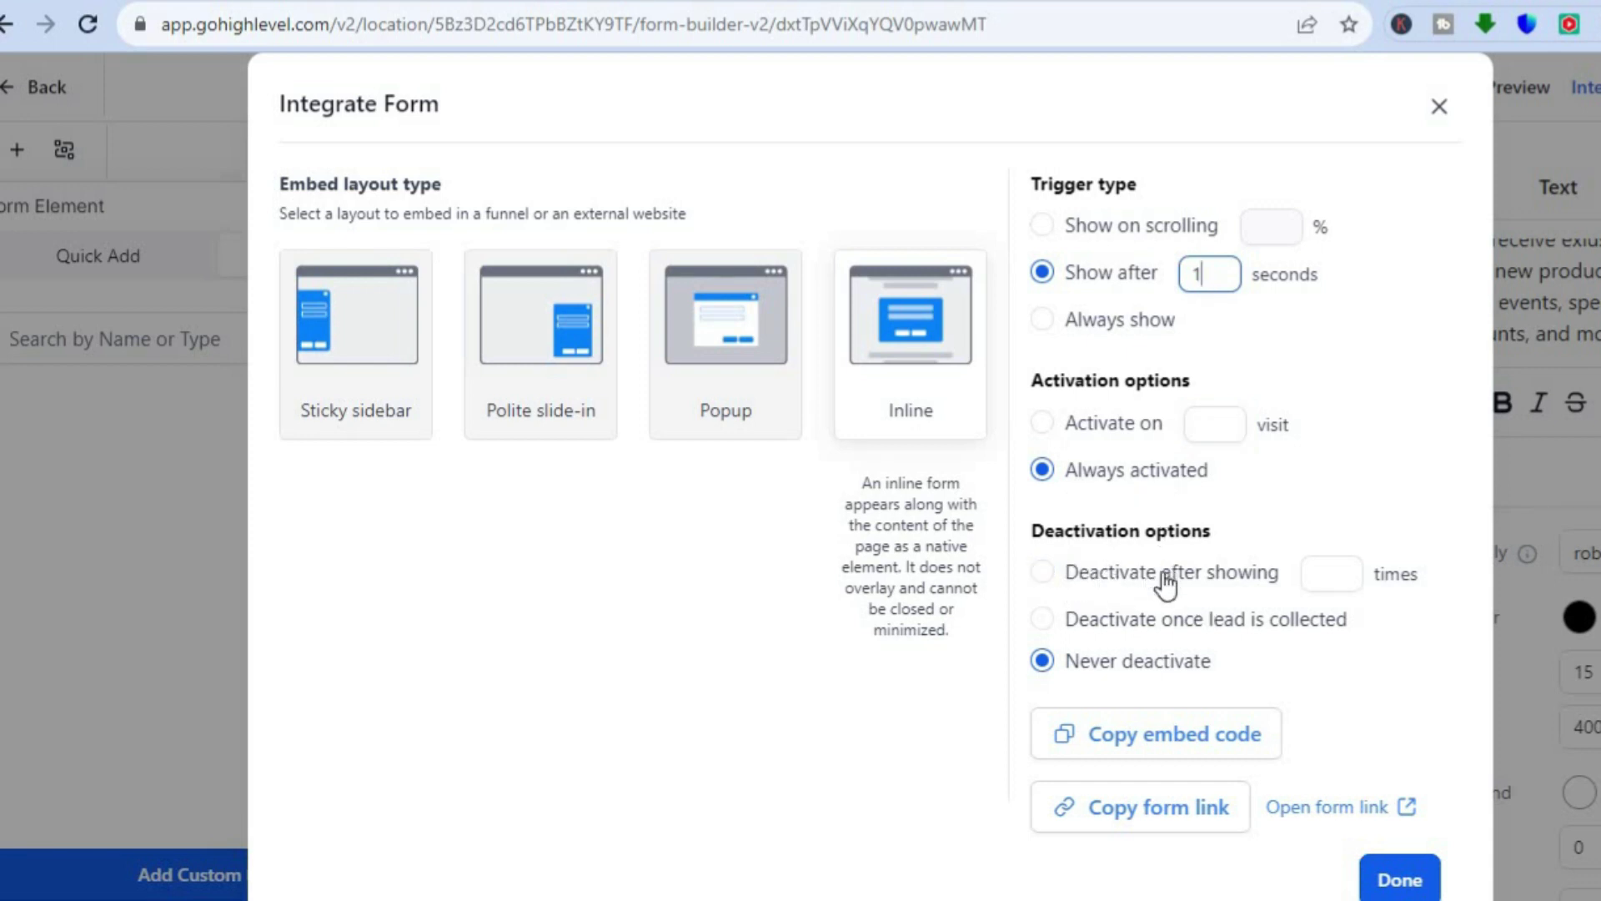
- Choose the Inline embed layout instead of pop-up, copy the embed code, and finish
left_click(724, 391)
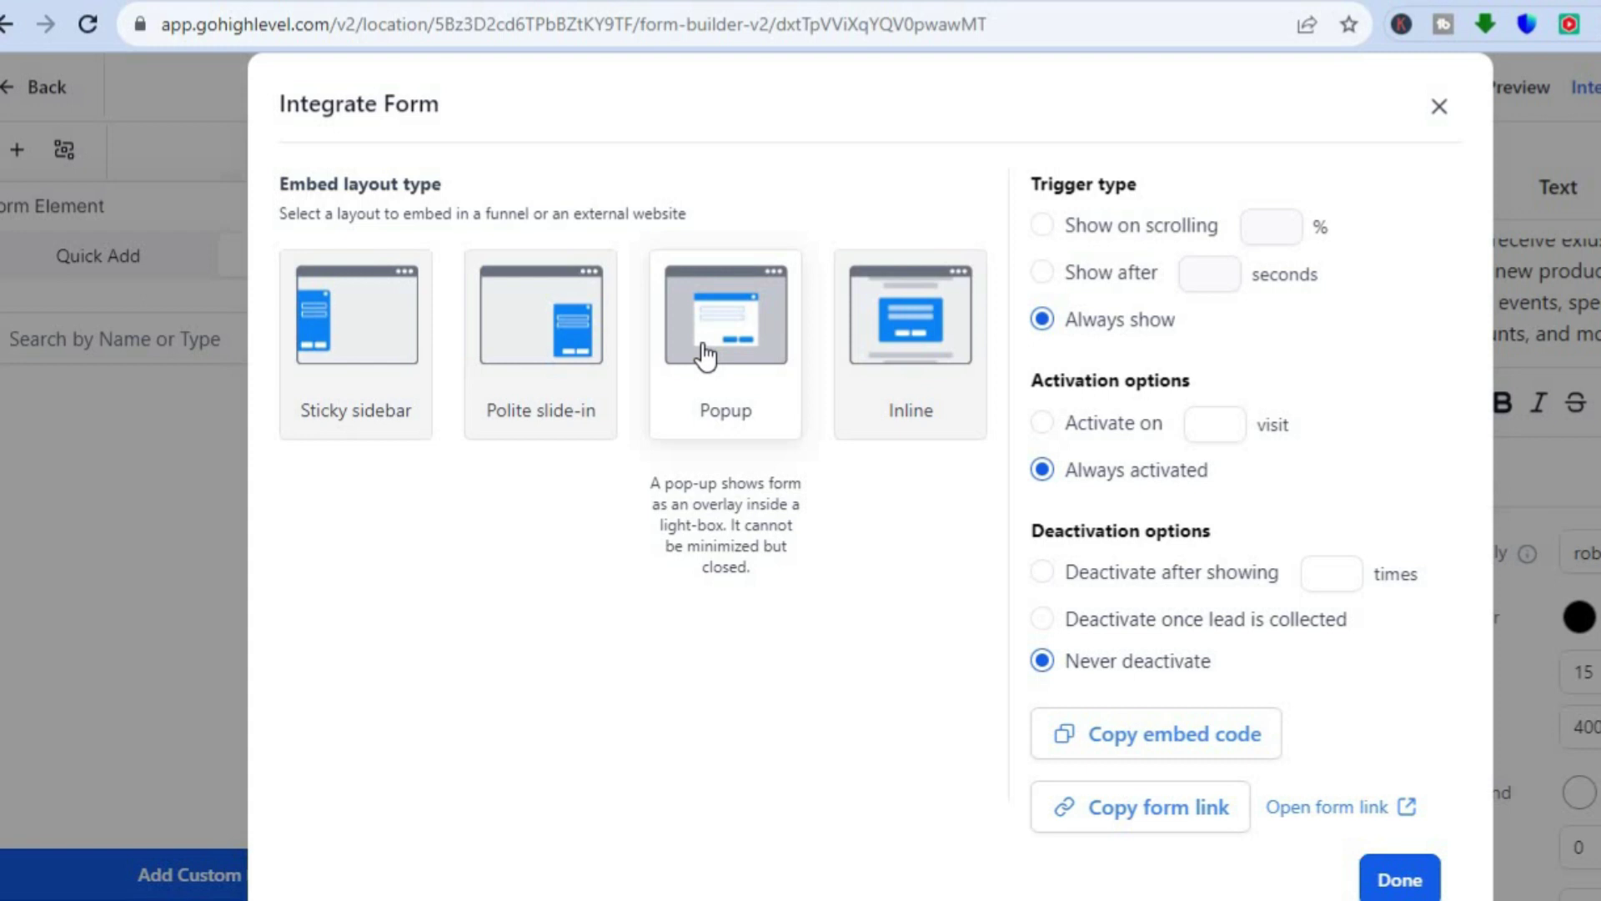
left_click(897, 350)
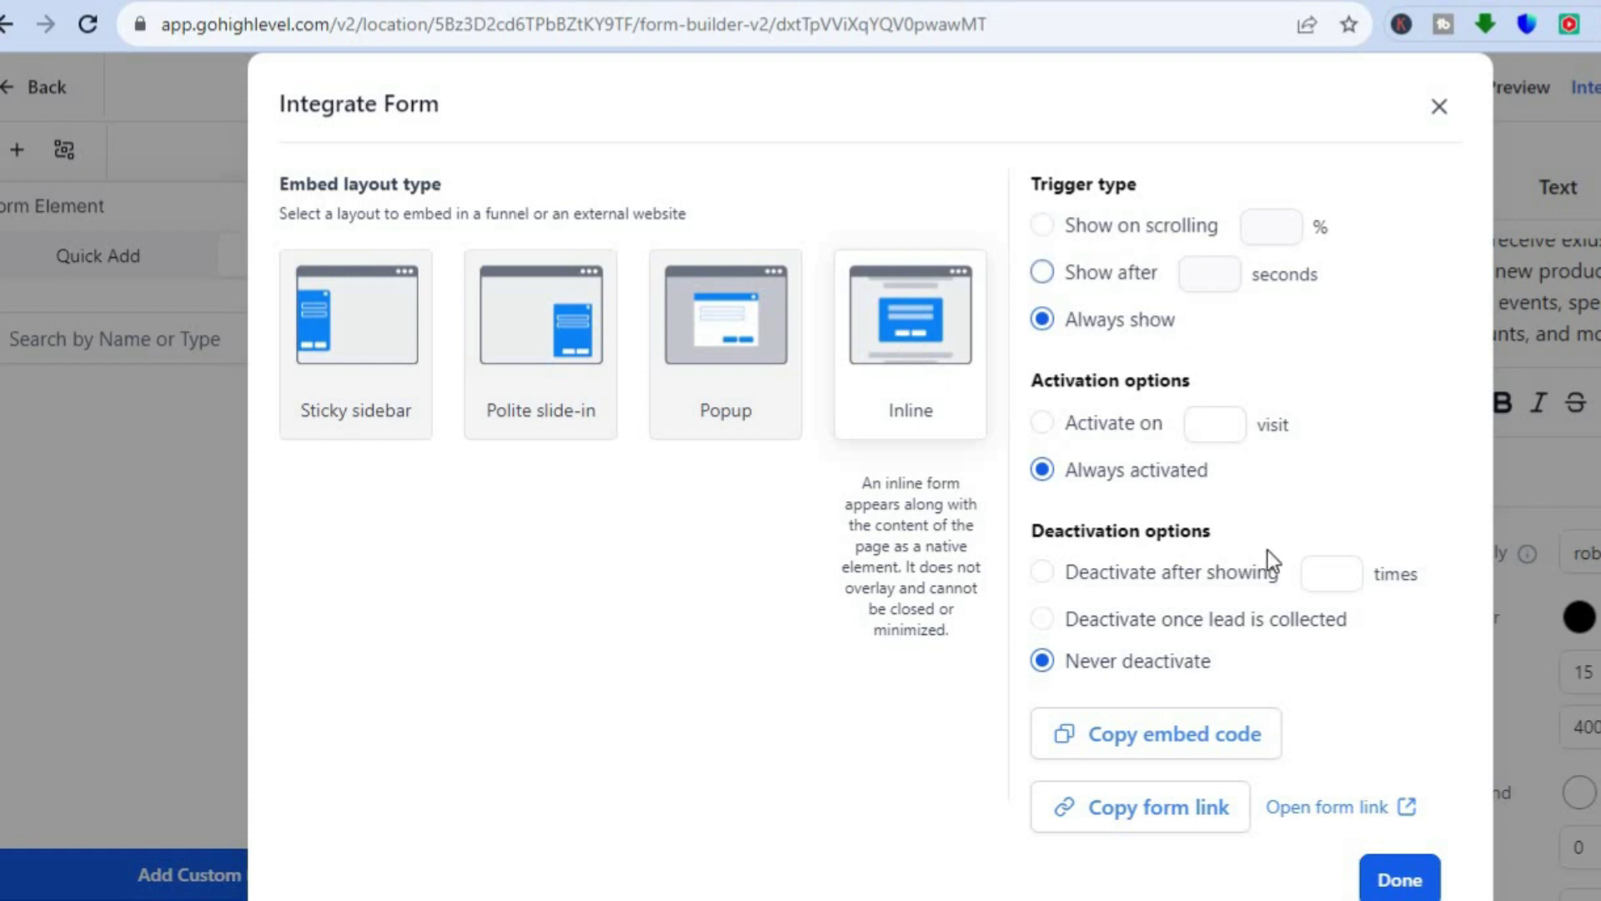
left_click(1193, 750)
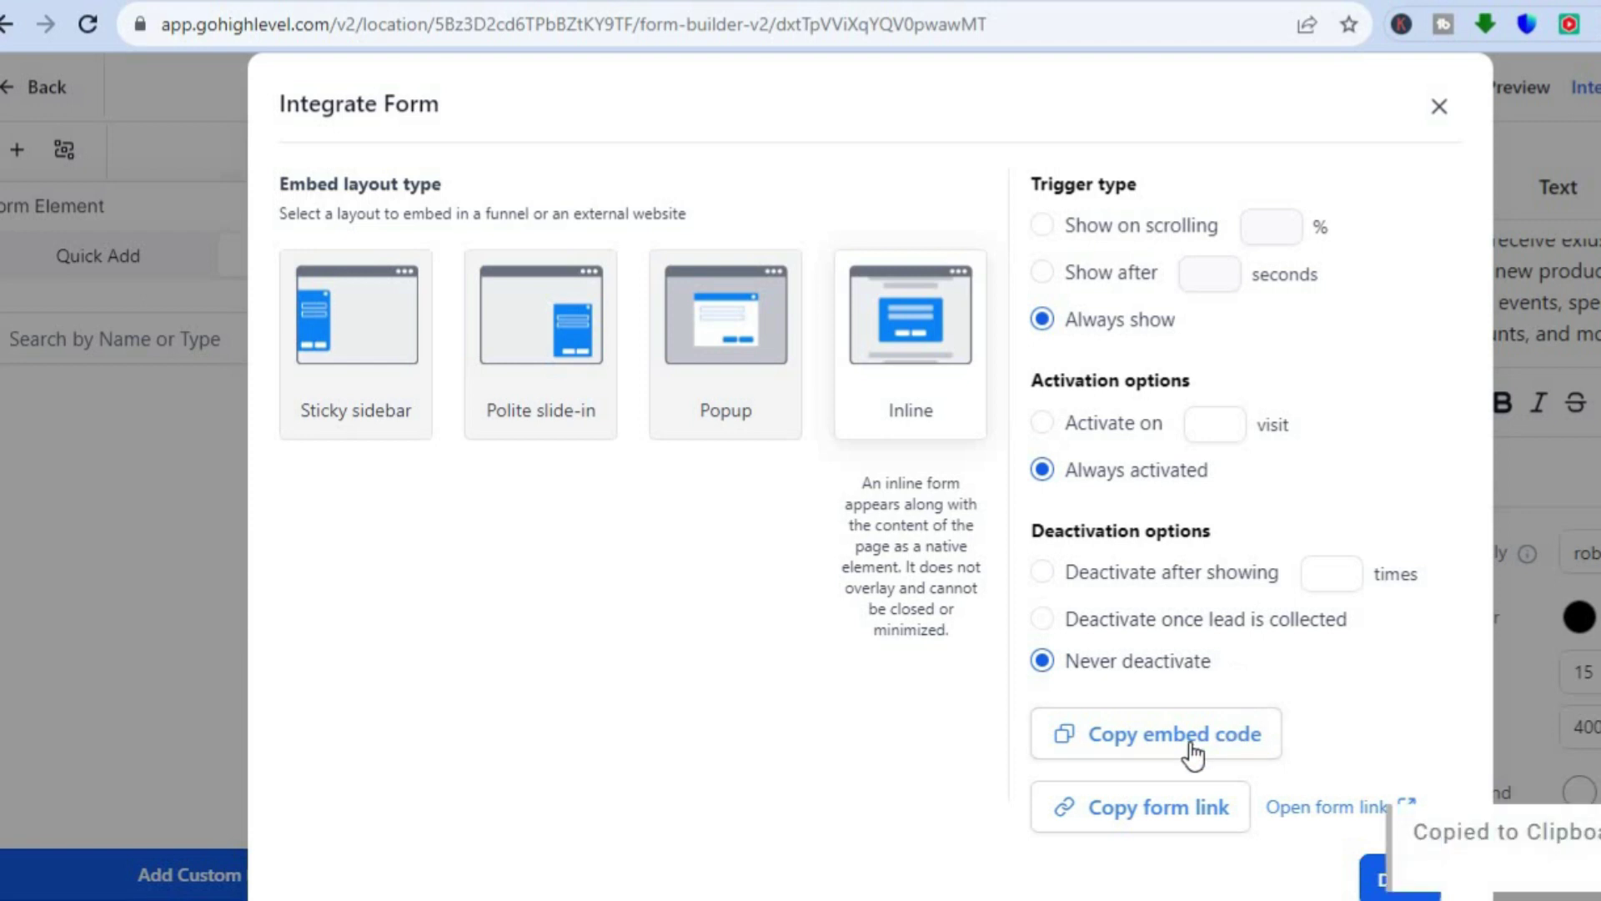
left_click(1374, 884)
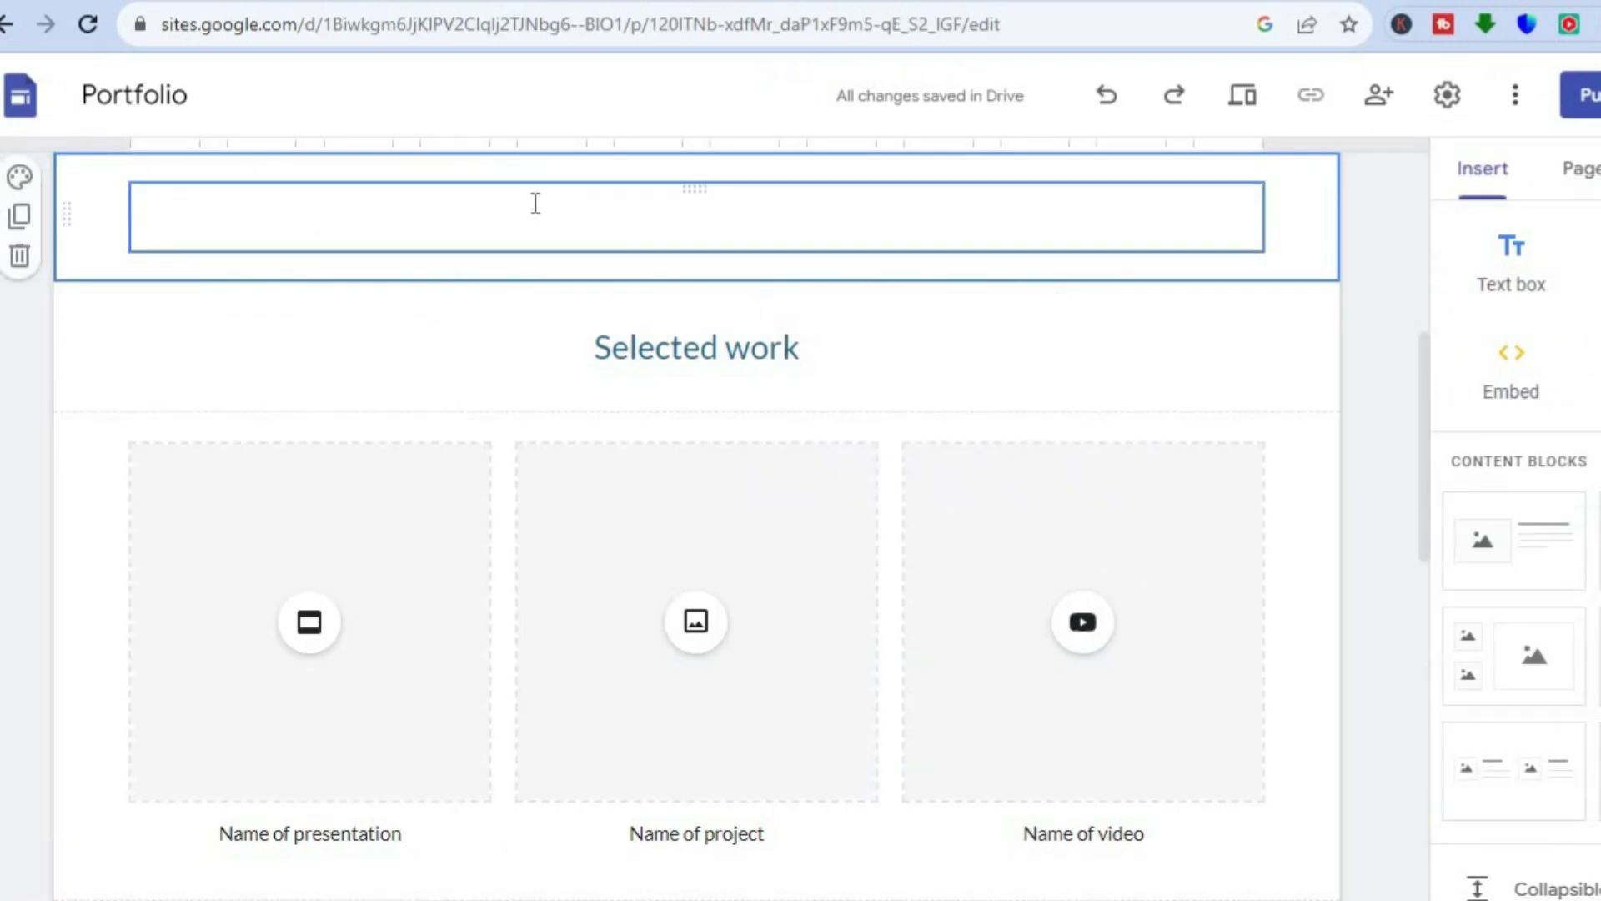
- Add a web embed to the Portfolio page's top block and paste the form's embed code
left_click(475, 217)
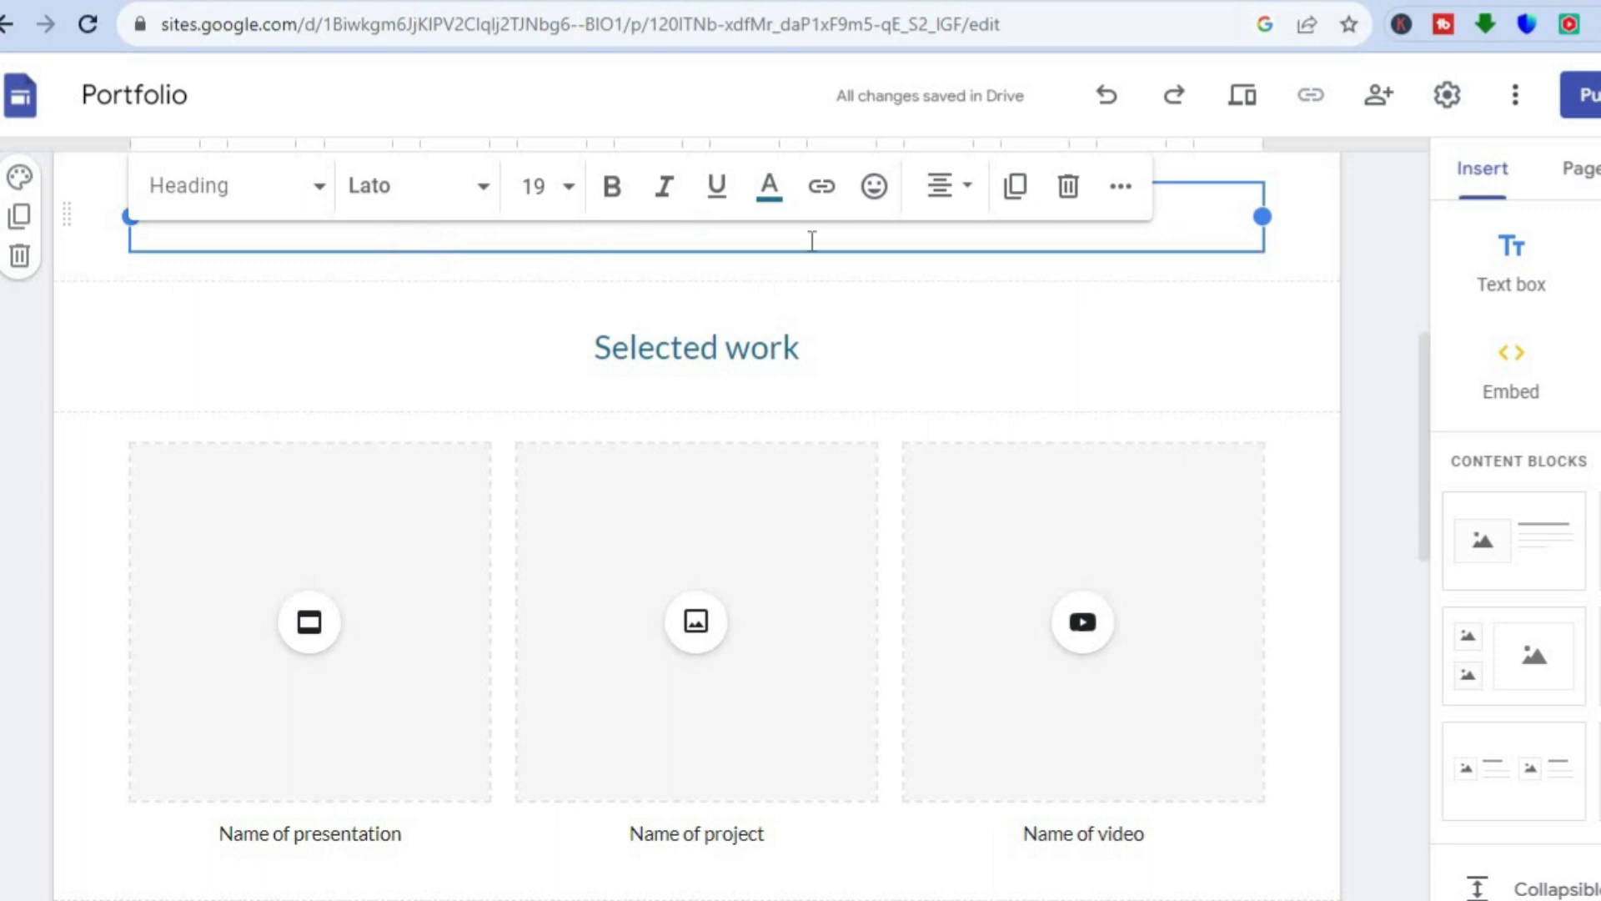
left_click(1491, 385)
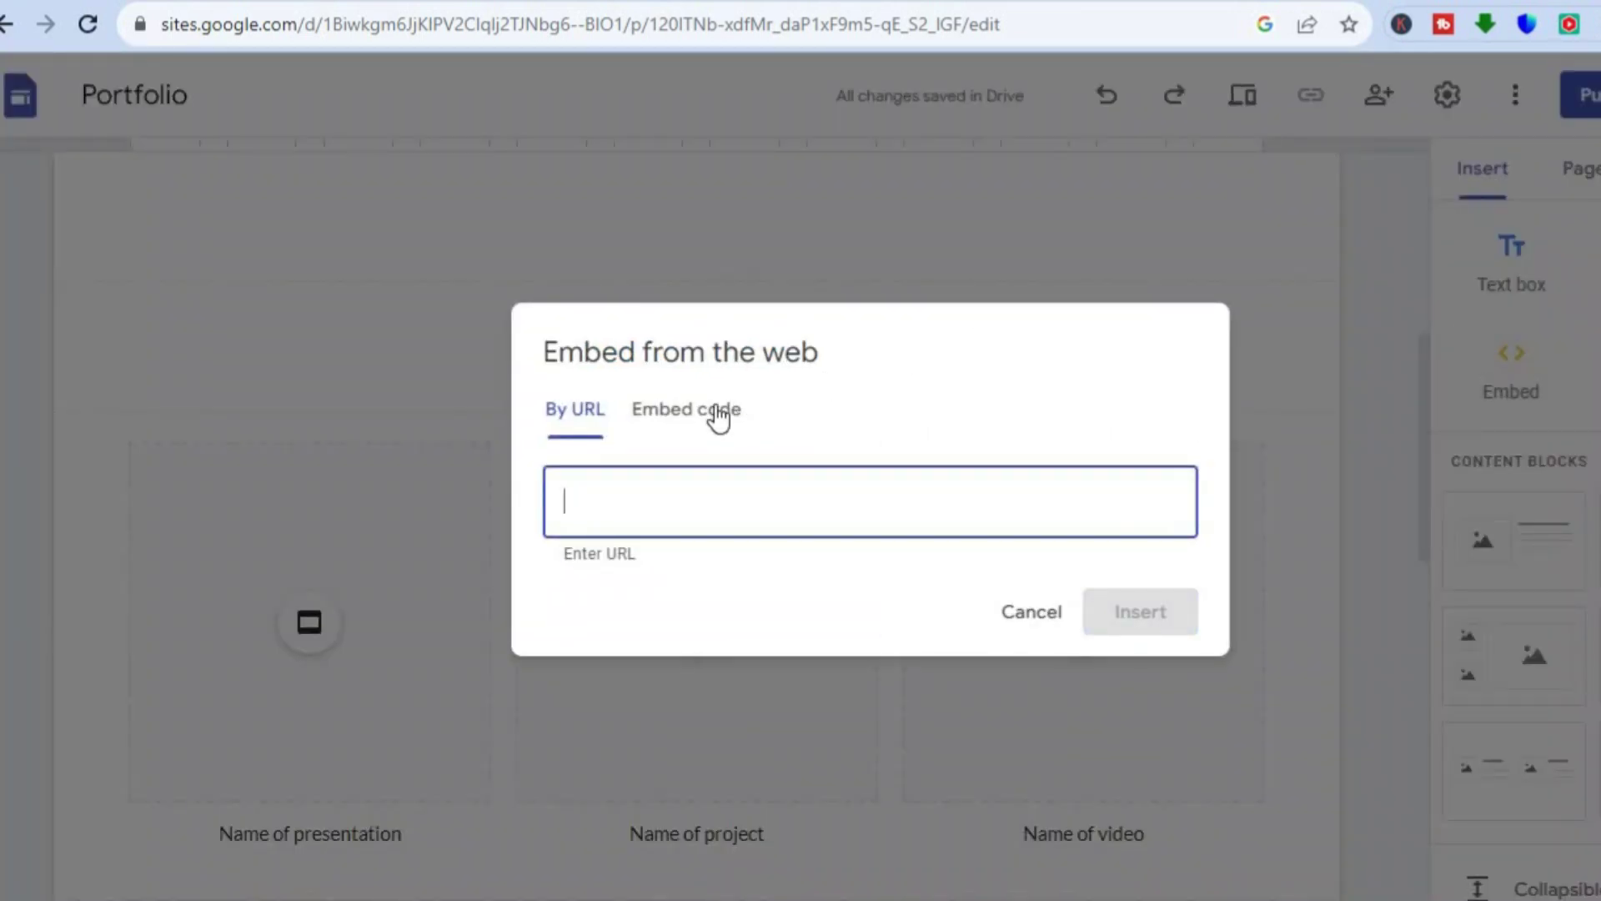
left_click(689, 408)
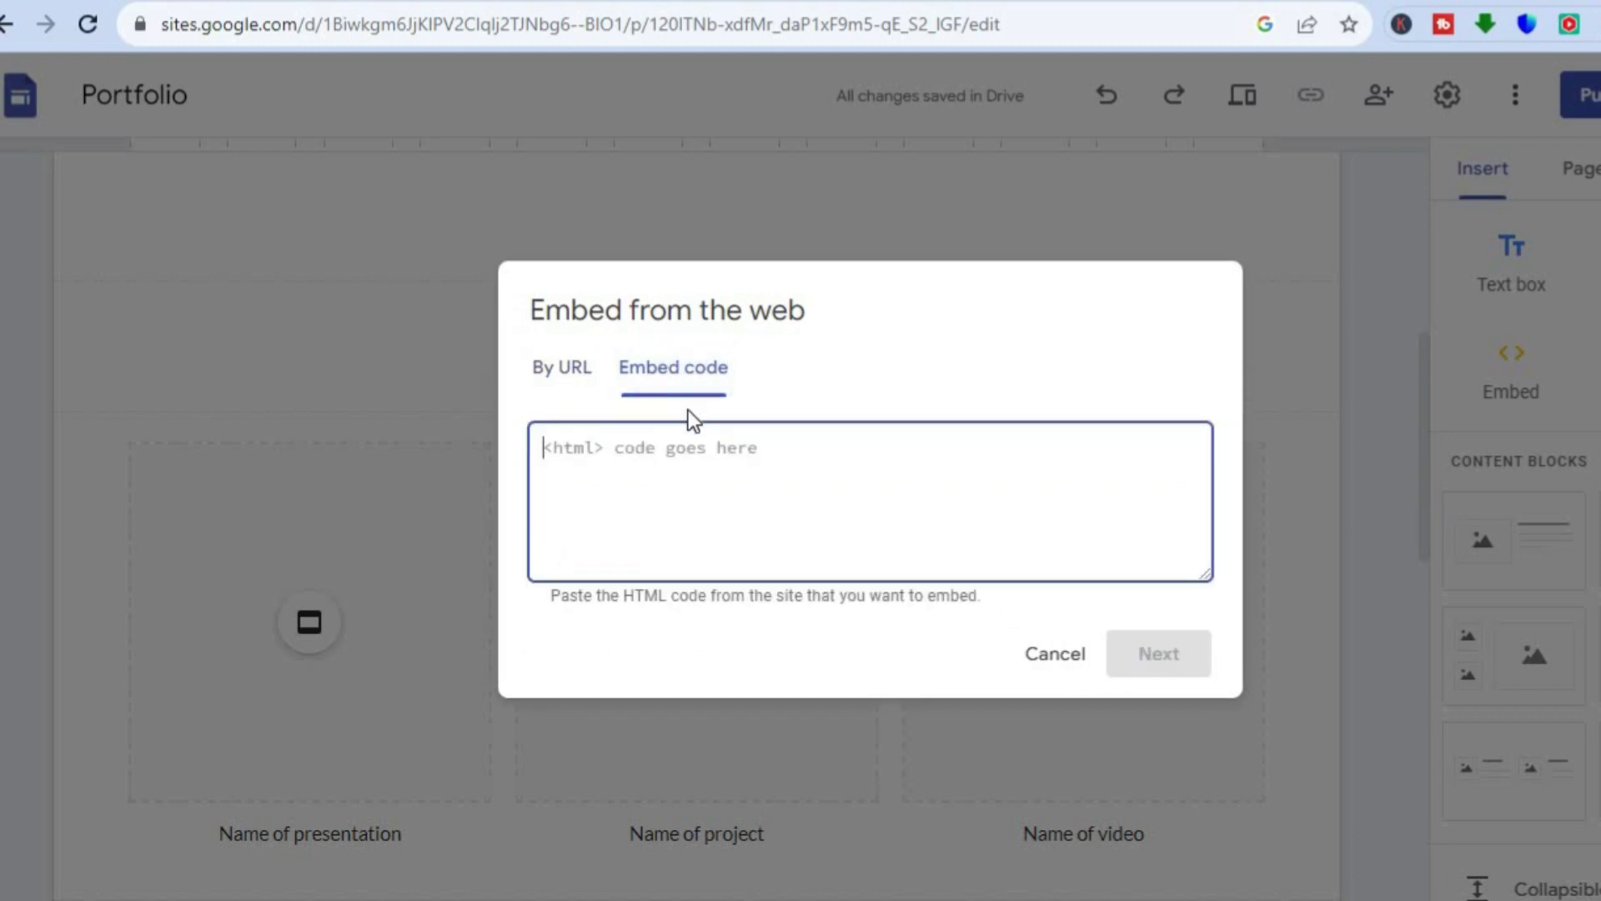
right_click(637, 456)
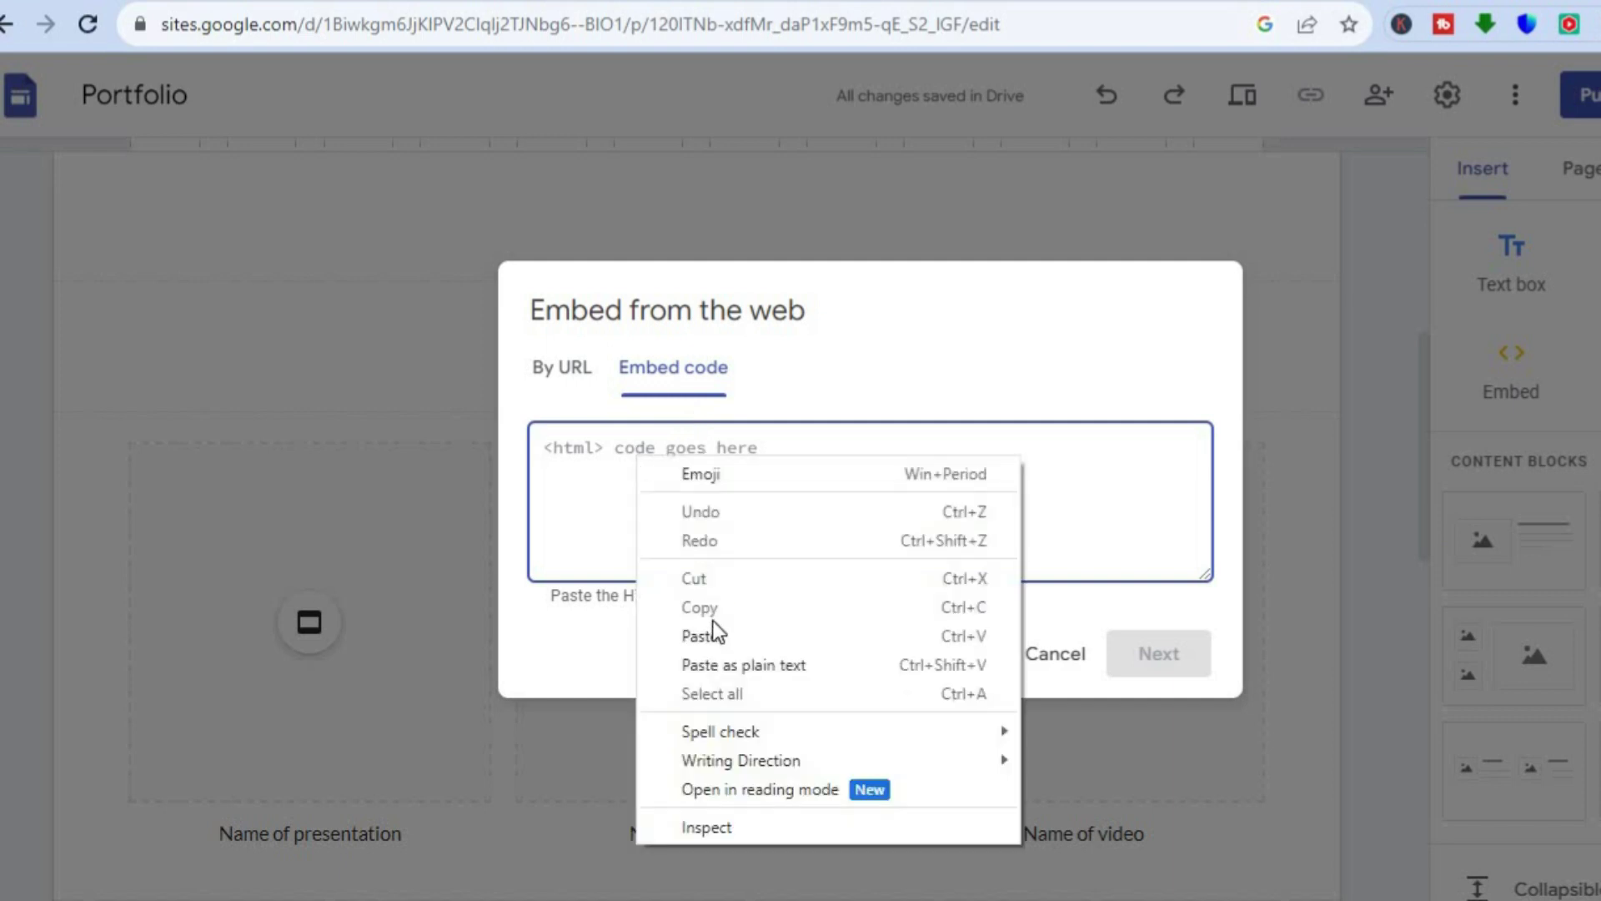
left_click(713, 631)
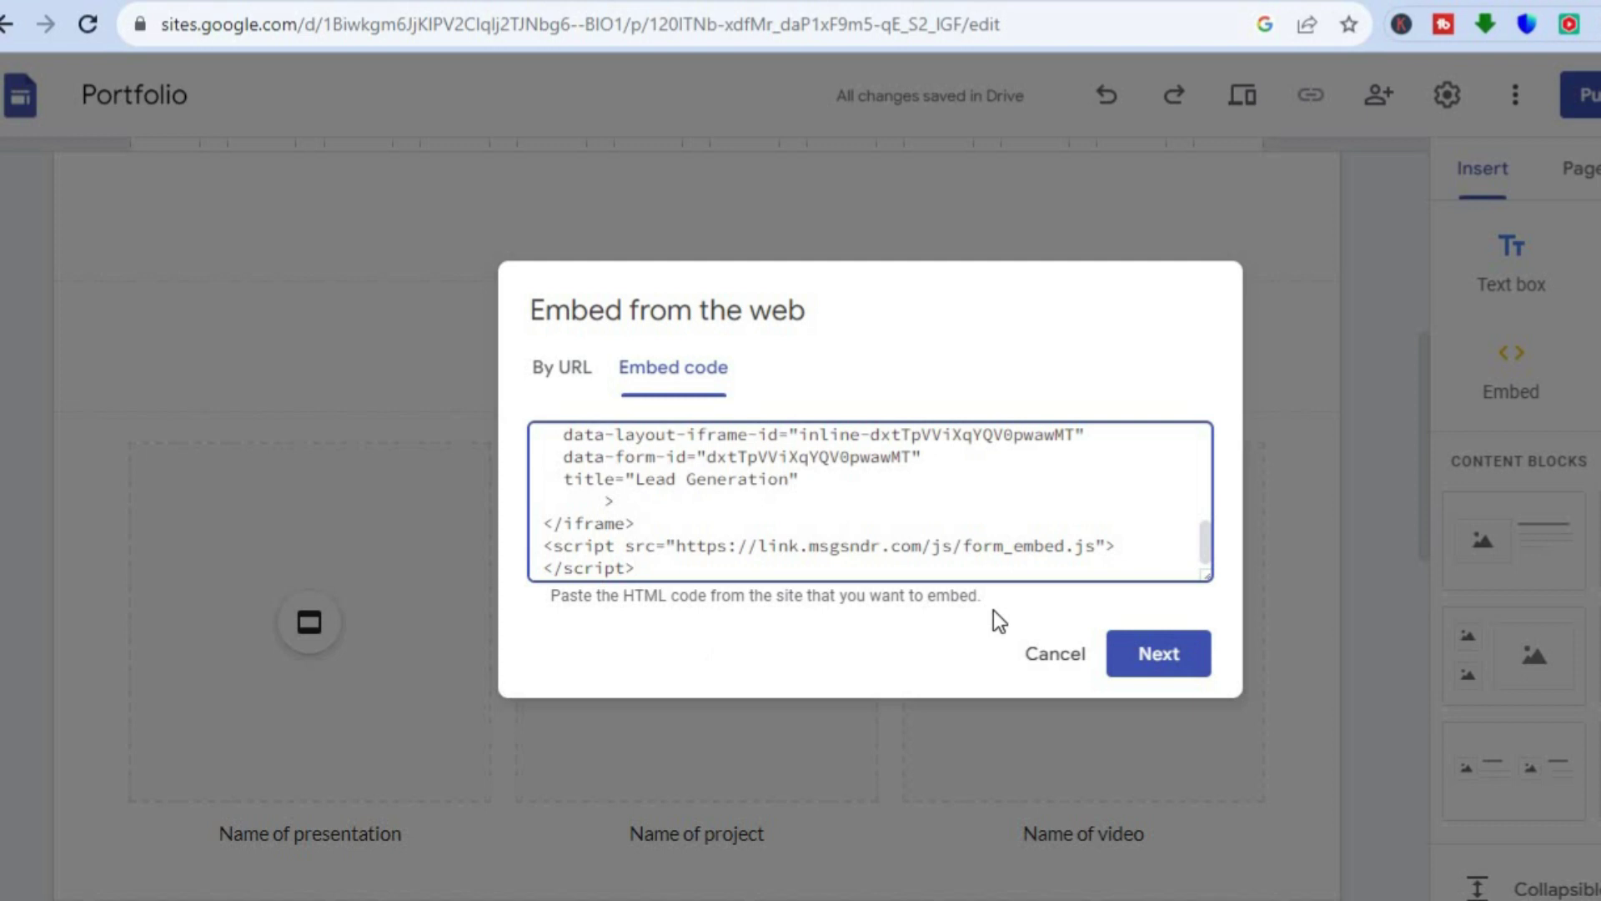
- Insert the form embed at the page top and resize it wider and taller
left_click(1171, 650)
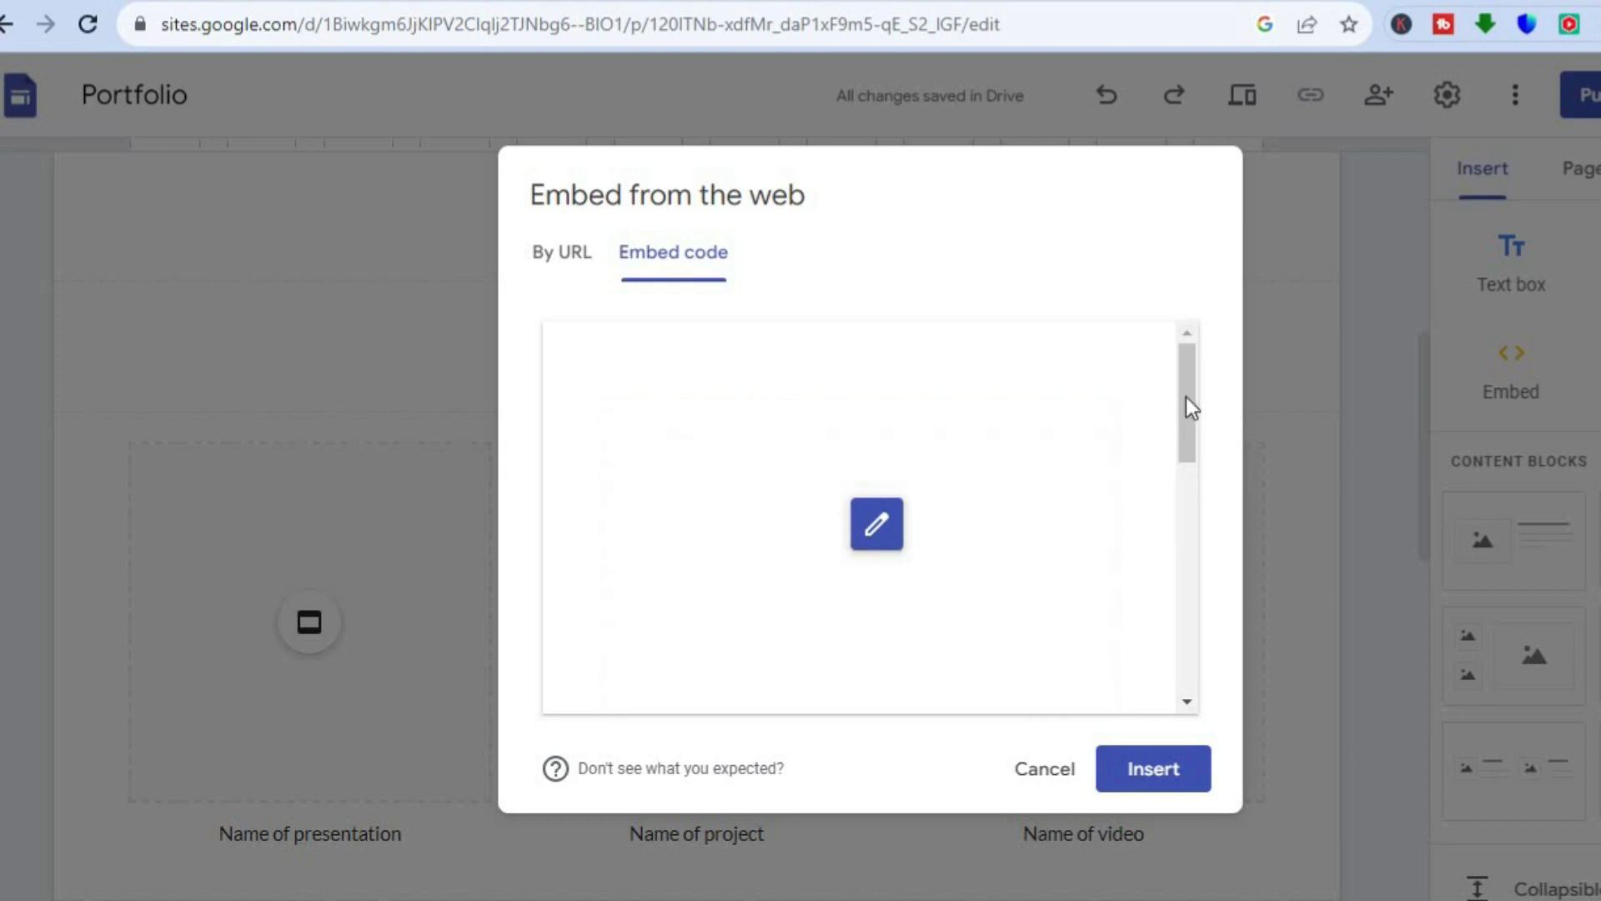
left_click(1143, 761)
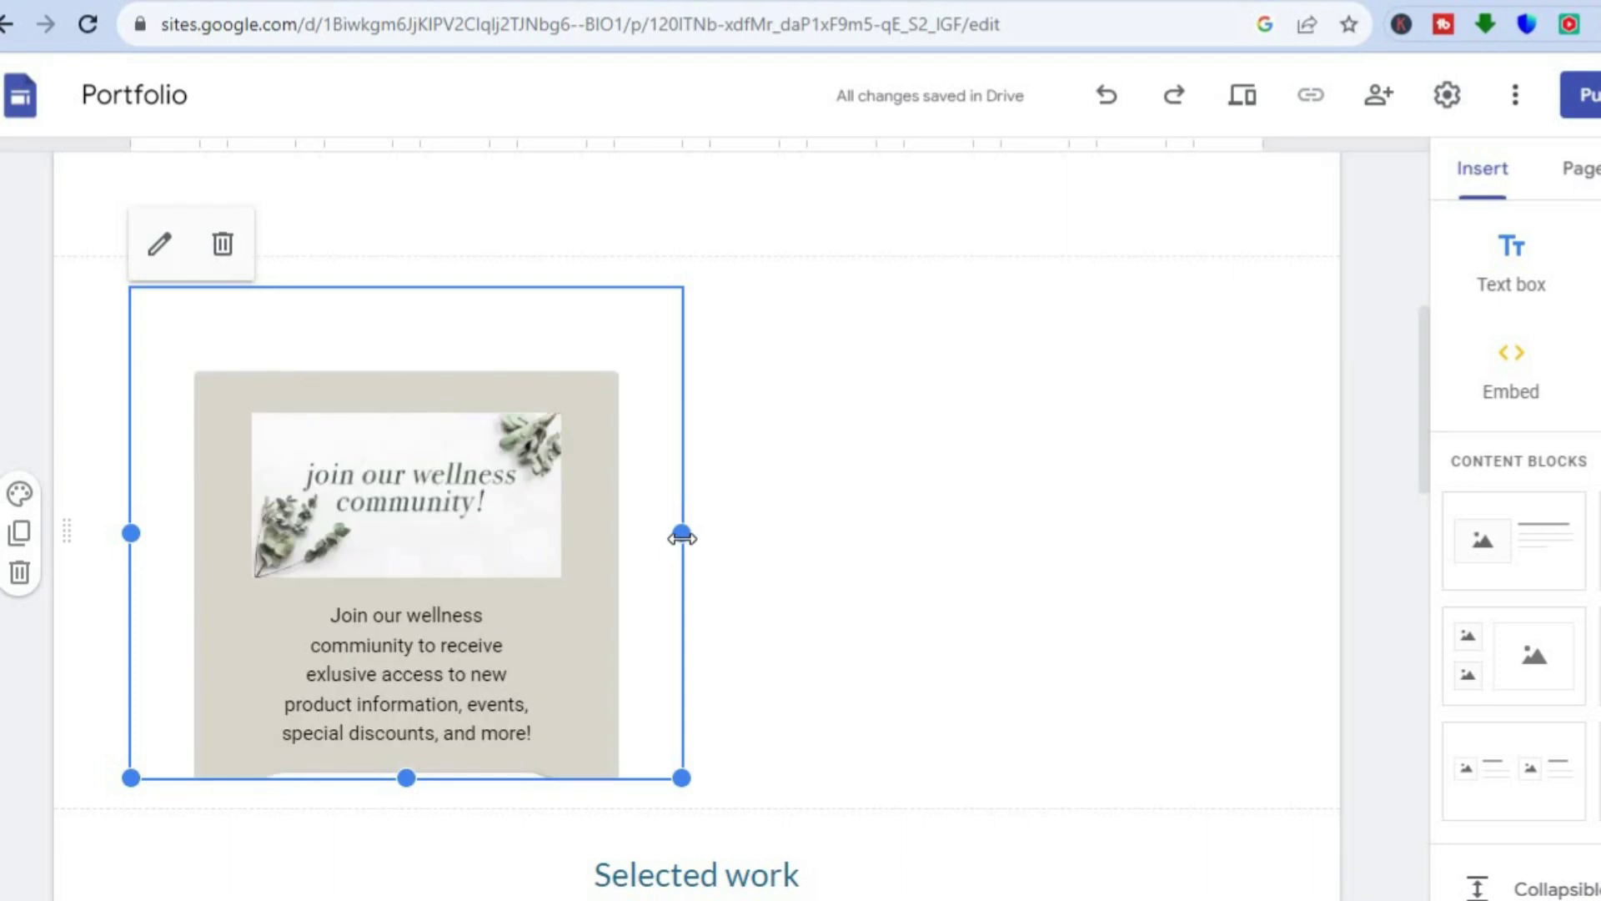
left_click_drag(682, 538, 1014, 558)
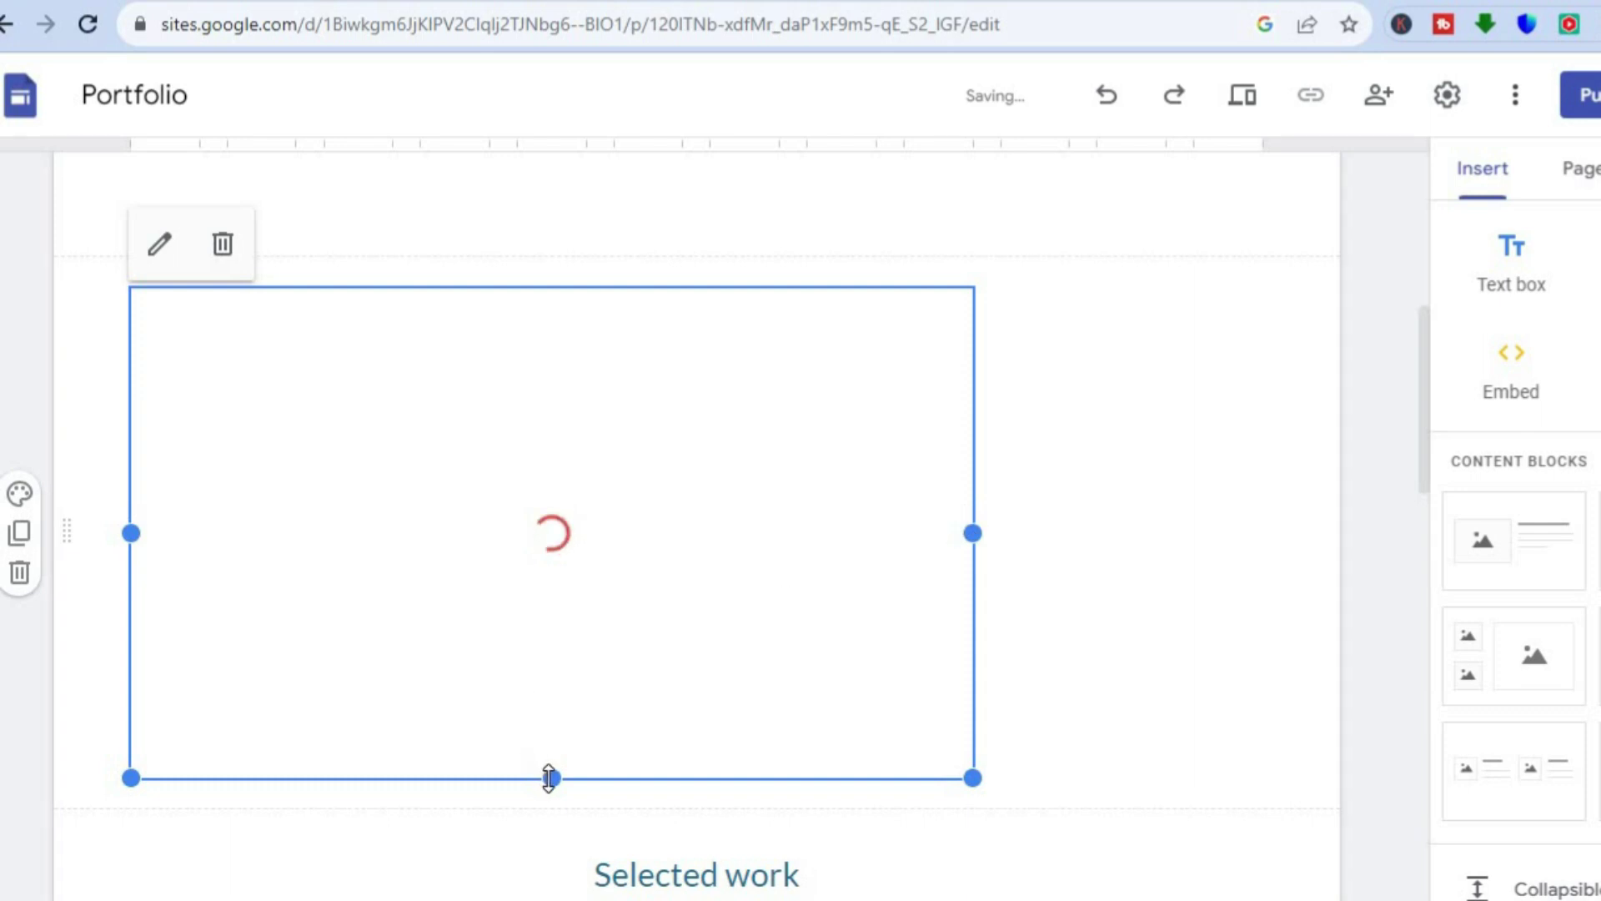
left_click_drag(551, 819, 554, 897)
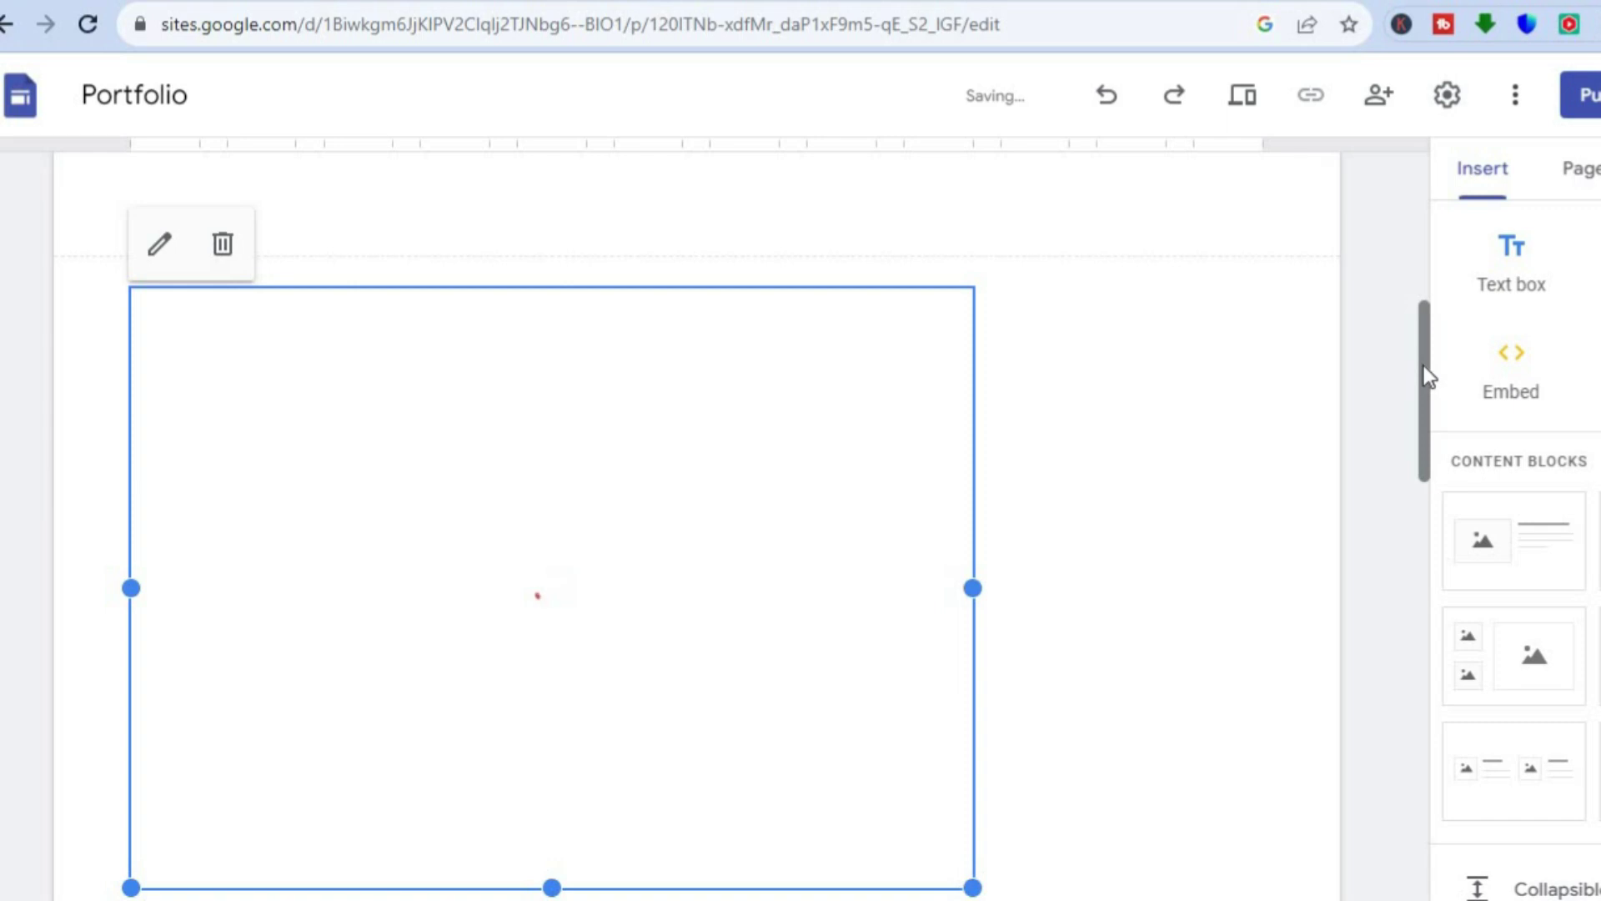
left_click_drag(1424, 365, 1424, 387)
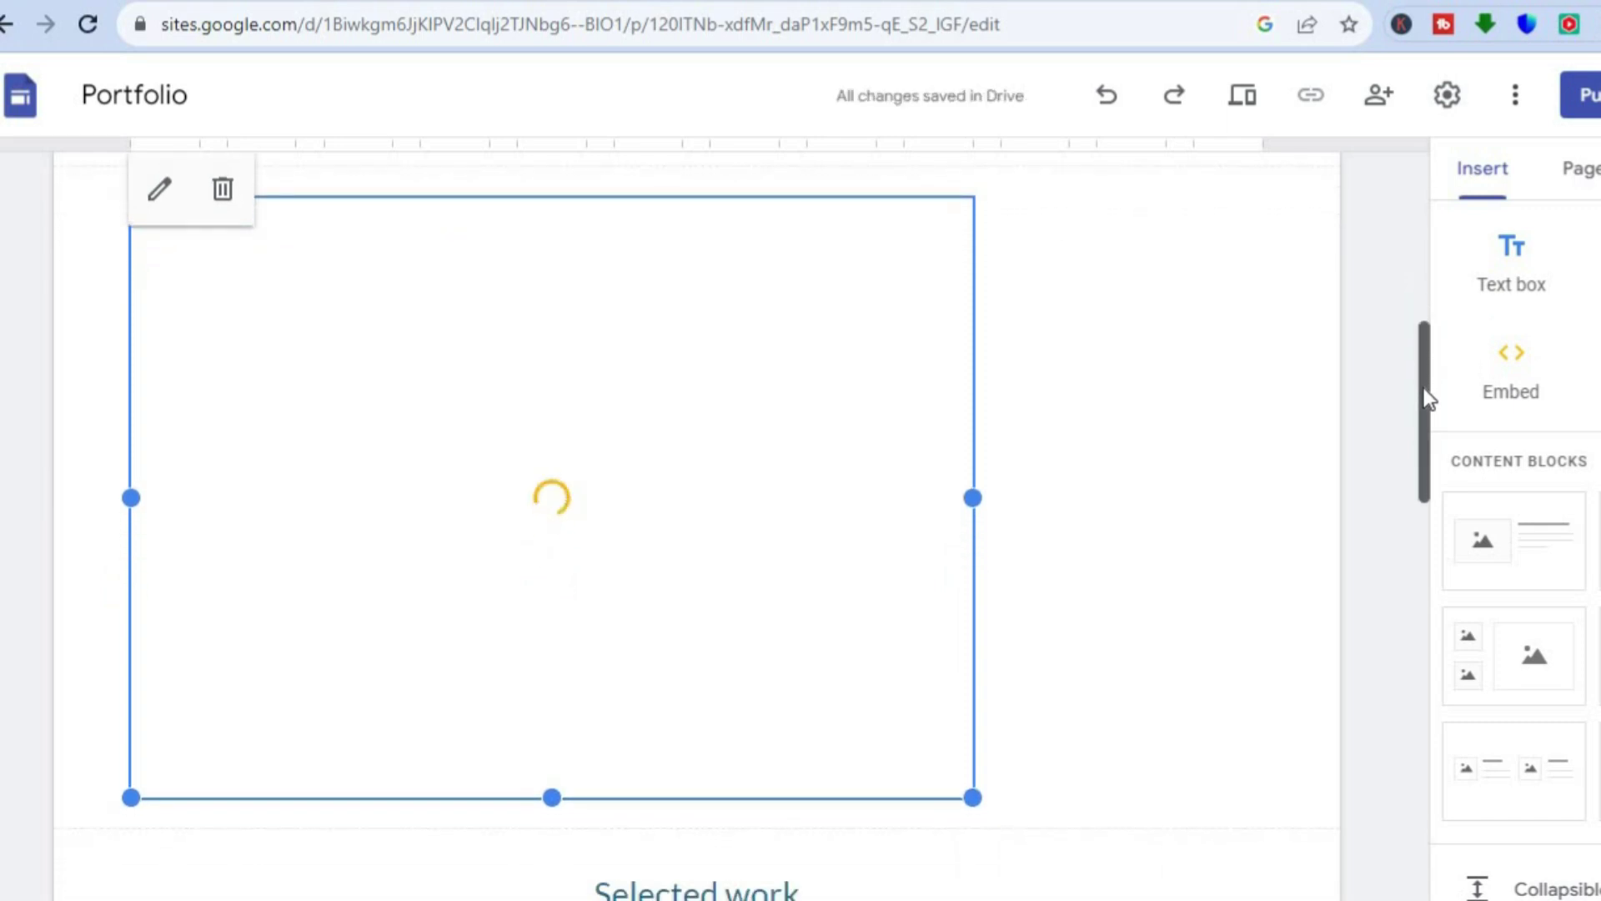